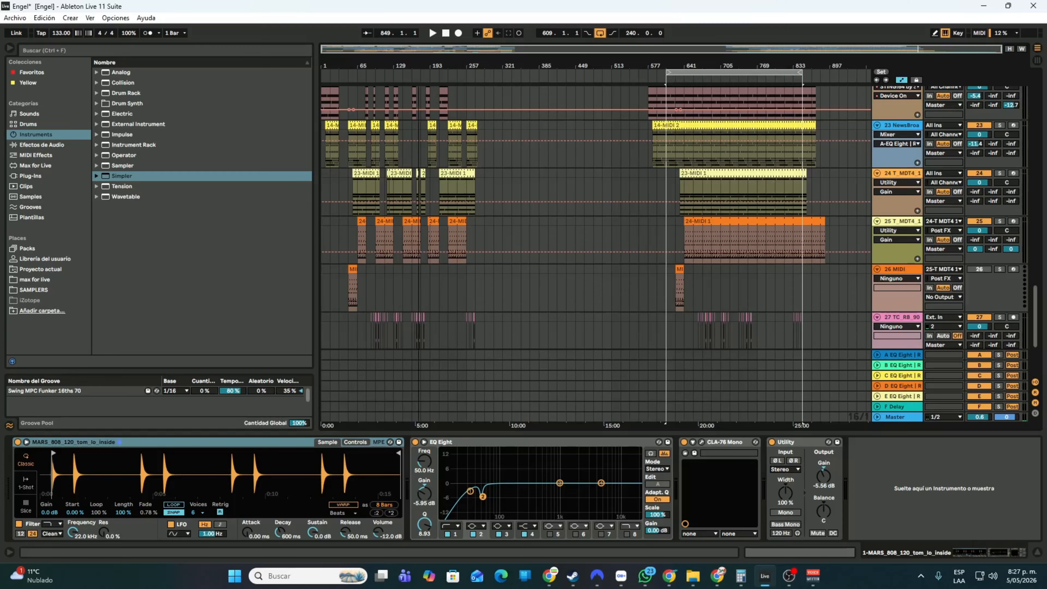
# Examine the clip layout of all tracks in the arranged song section from bar 1 to about bar 270
pyautogui.moveTo(418, 66); pyautogui.dragTo(552, 99)
pyautogui.scroll(12, 543, 254)
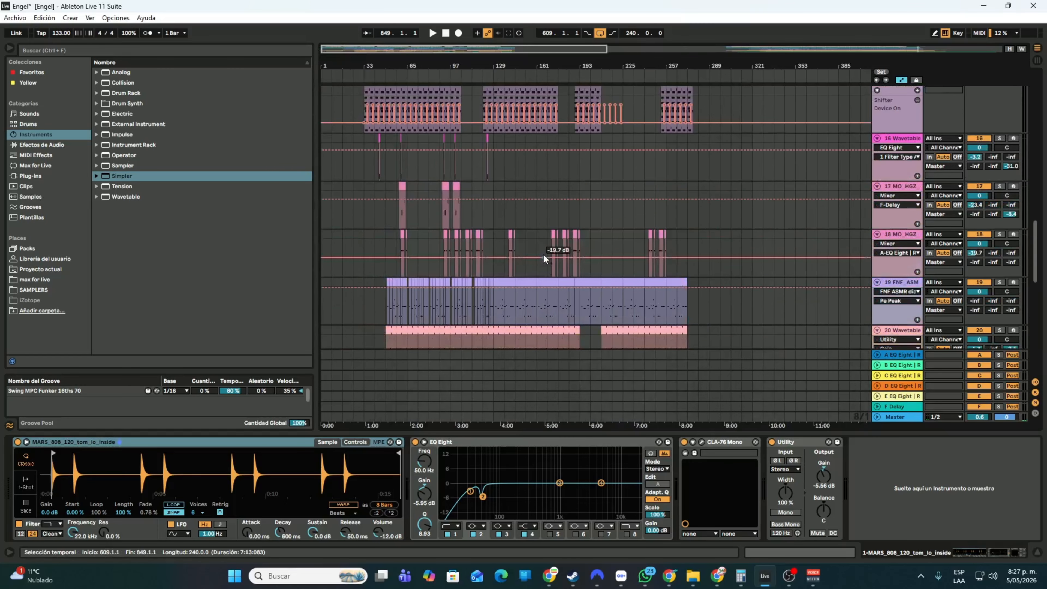
pyautogui.scroll(20, 543, 254)
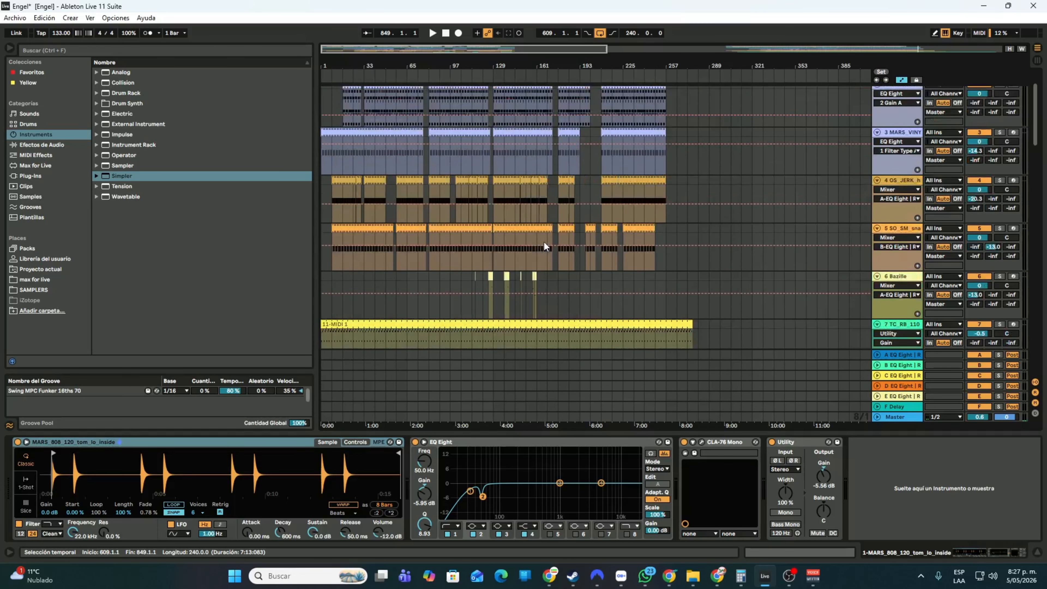
pyautogui.scroll(-12, 544, 243)
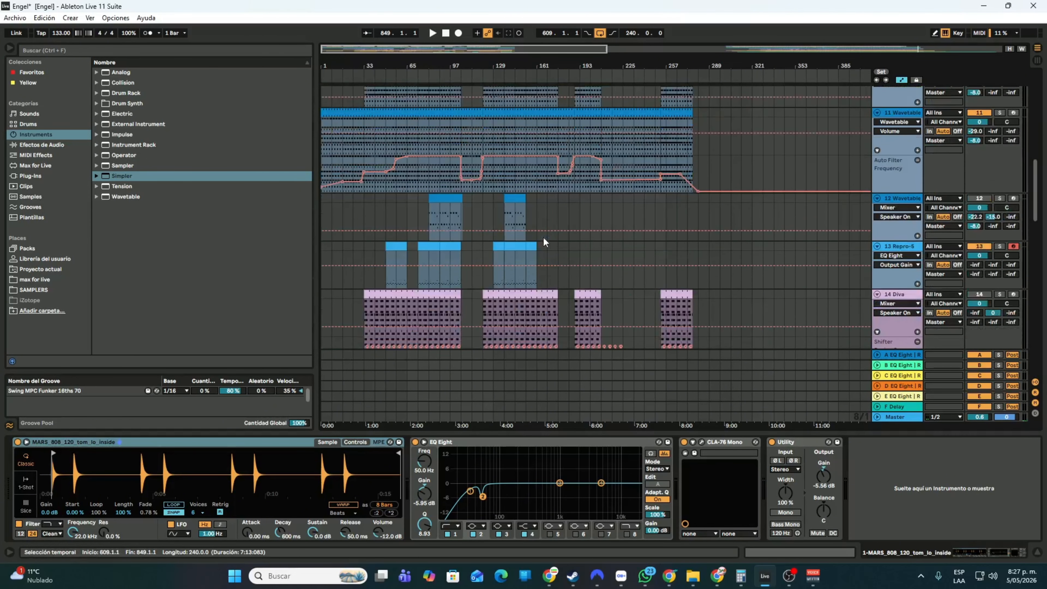
pyautogui.scroll(-12, 543, 239)
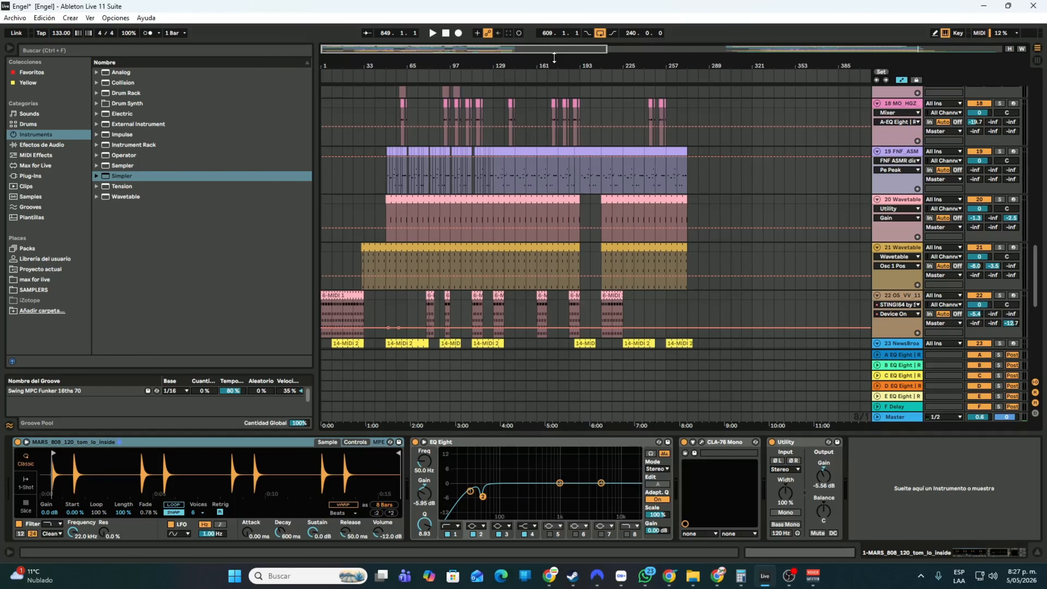
# Return to the looped section in the first tracks and play it briefly from bar 609
pyautogui.moveTo(554, 62); pyautogui.dragTo(554, 49)
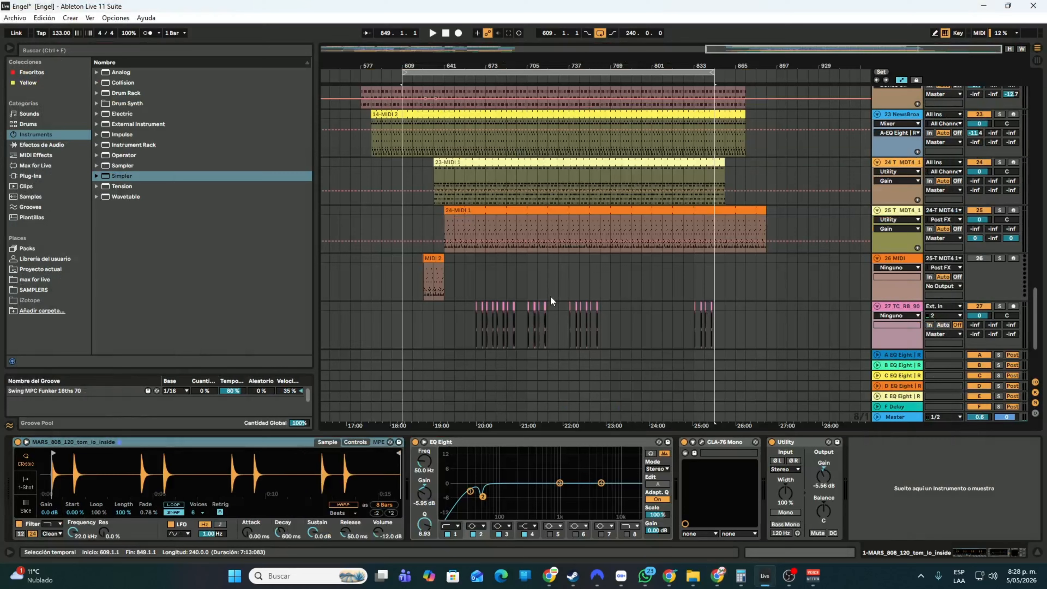
pyautogui.scroll(15, 551, 298)
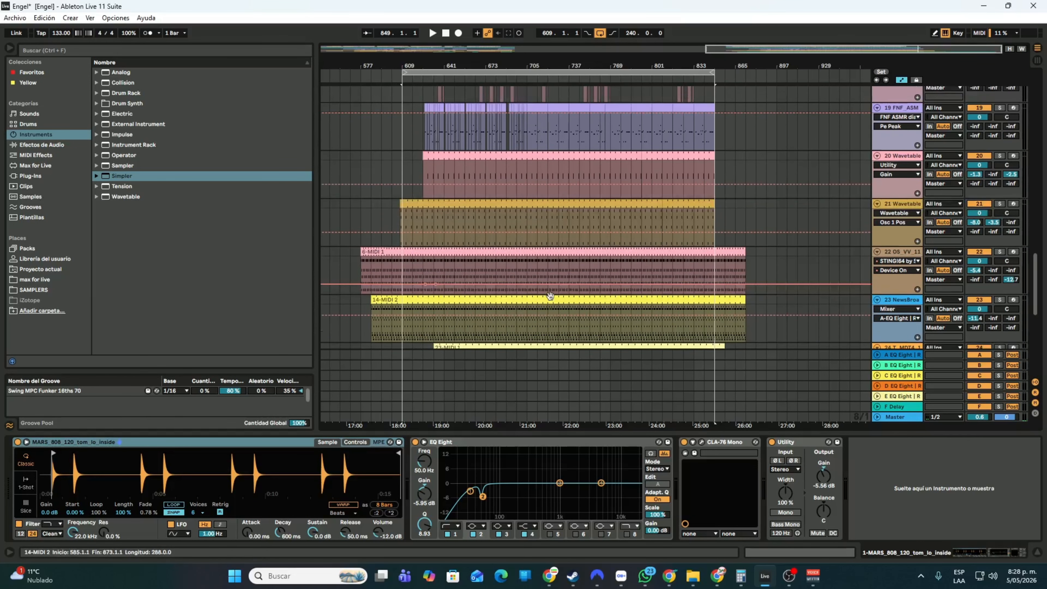
pyautogui.scroll(10, 551, 294)
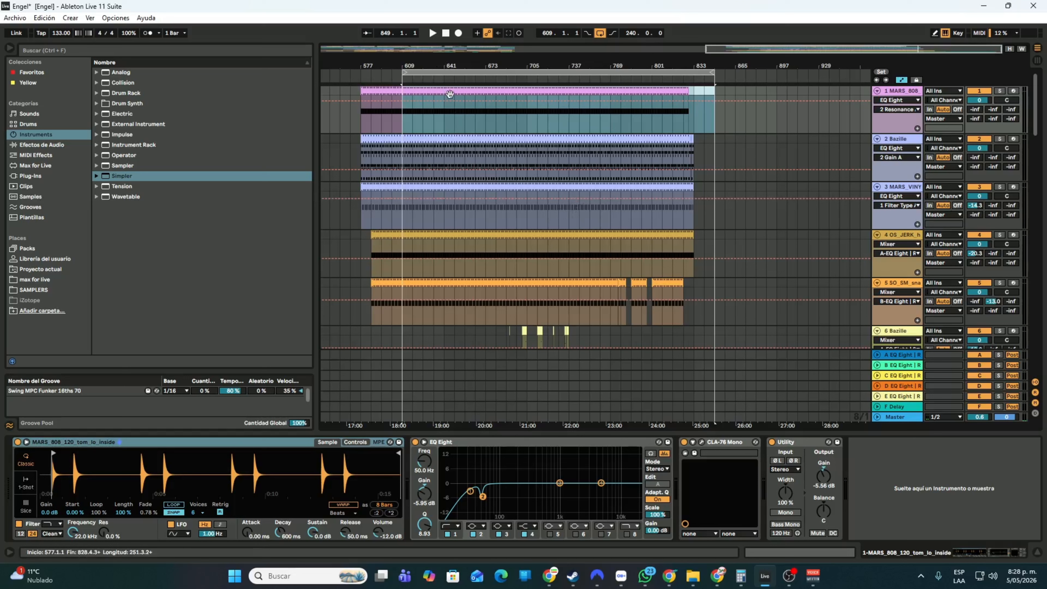
pyautogui.press('space')
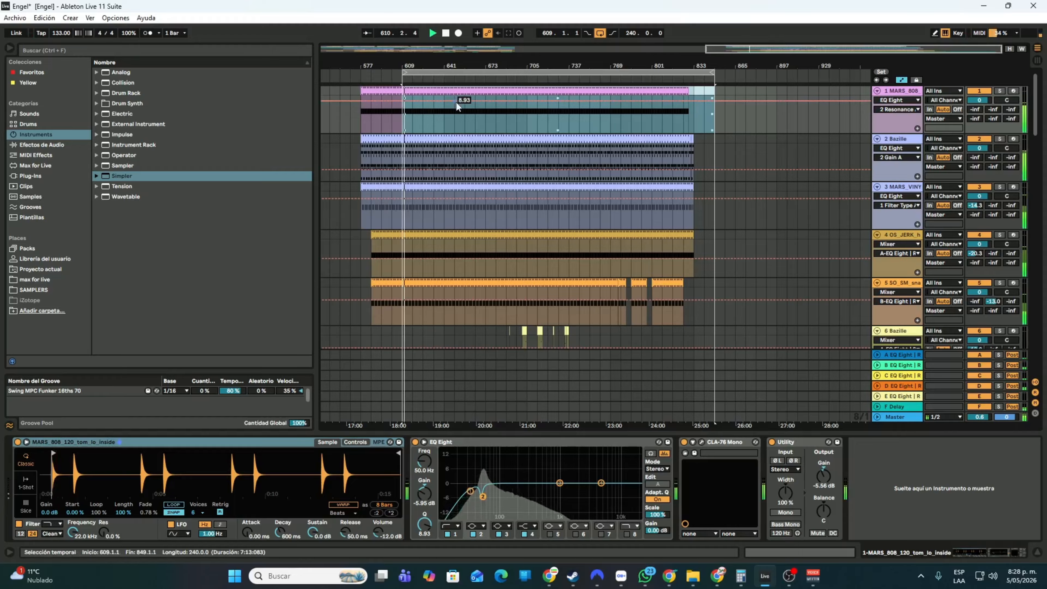
pyautogui.press('space')
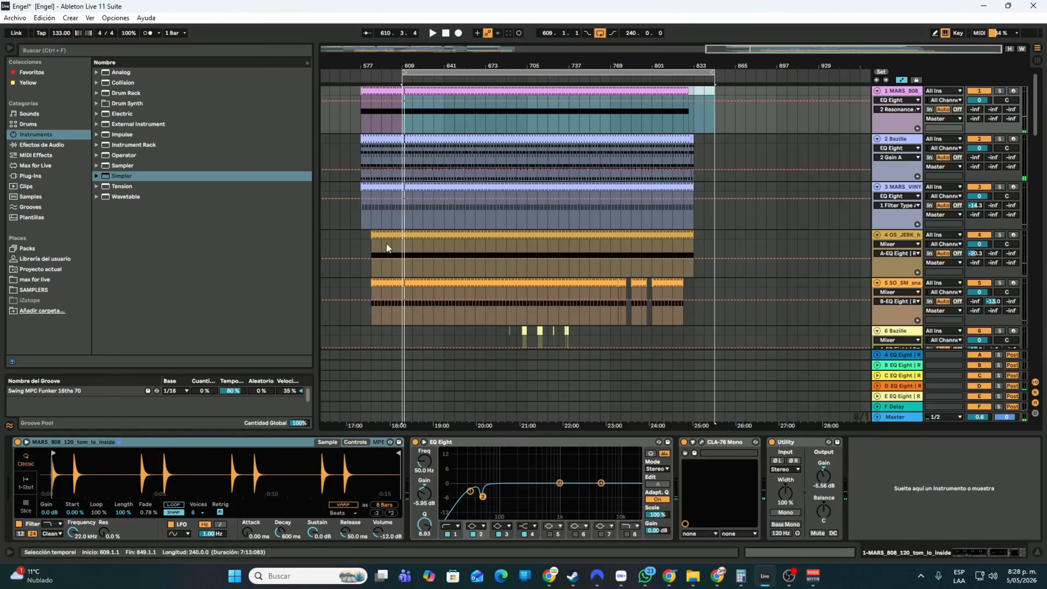
# Review the long, continuous clips on the tracks of the looped section between bars 609 and 849
pyautogui.scroll(-20, 736, 275)
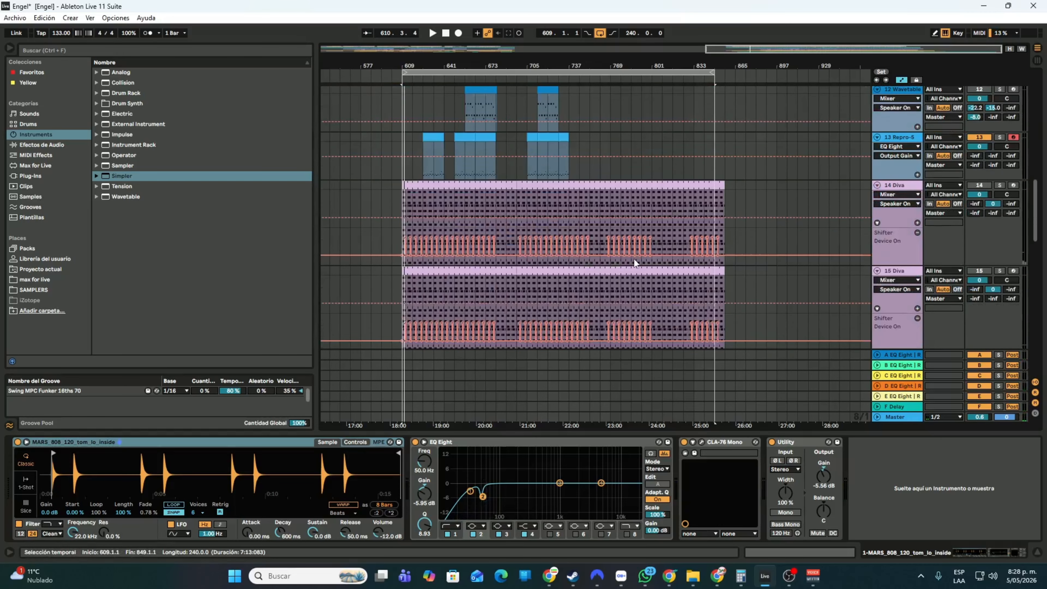
pyautogui.scroll(-6, 584, 243)
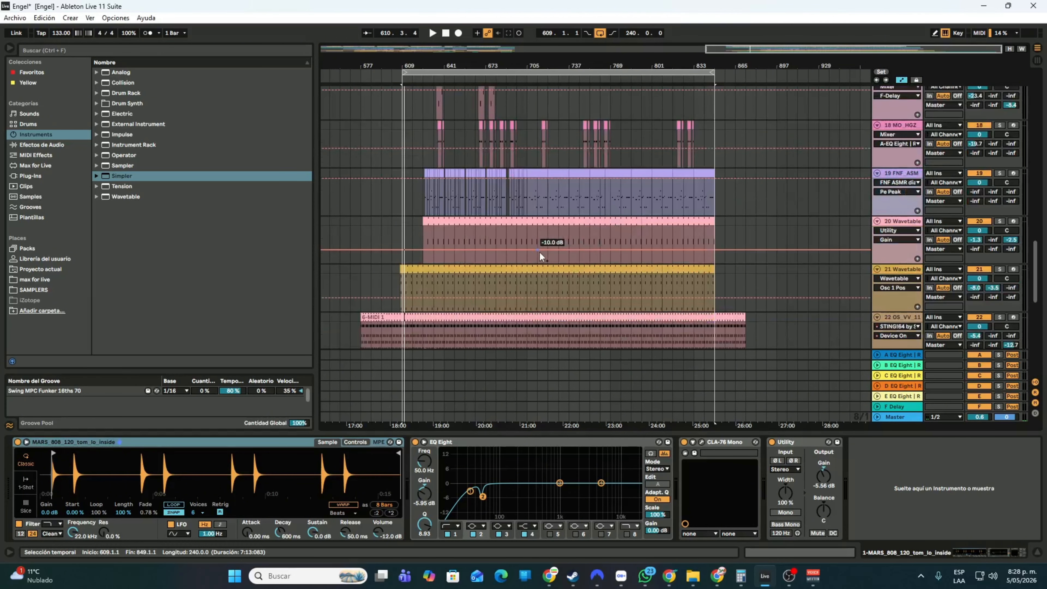
pyautogui.scroll(-15, 539, 251)
pyautogui.scroll(5, 588, 258)
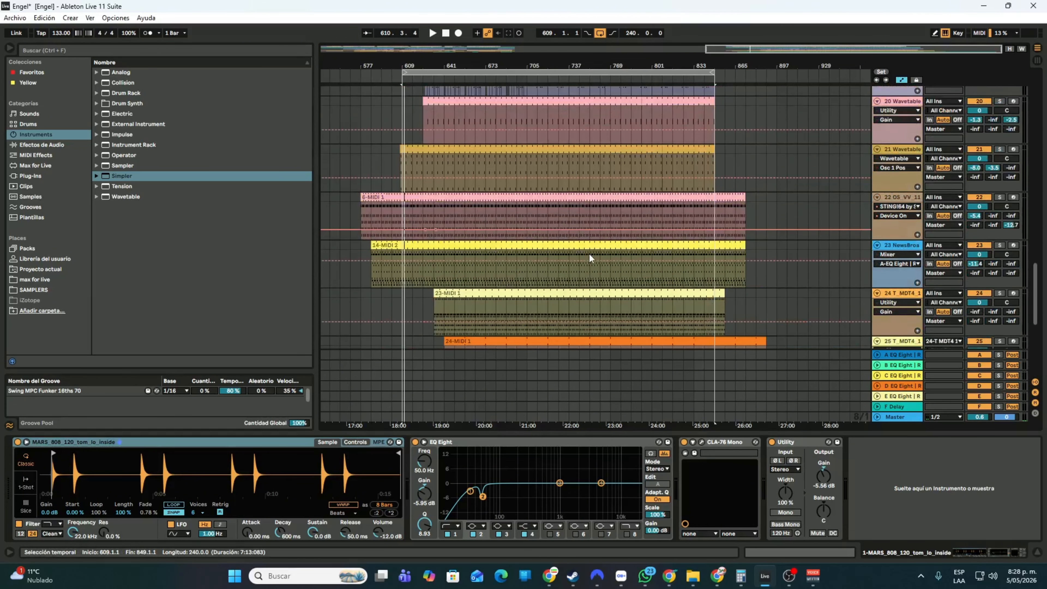
pyautogui.scroll(-12, 589, 258)
pyautogui.scroll(20, 585, 254)
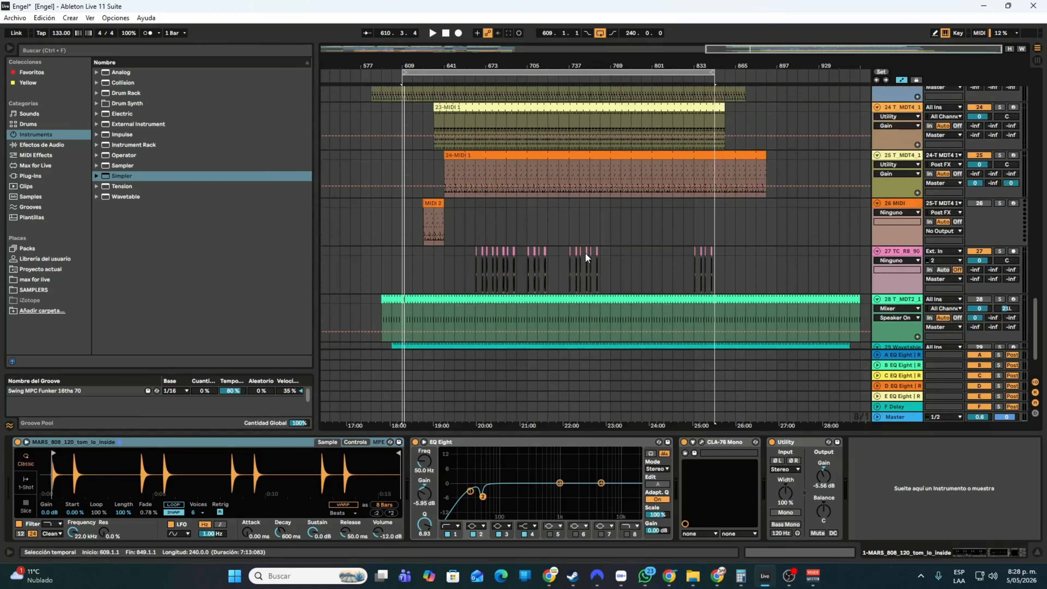
pyautogui.scroll(20, 584, 257)
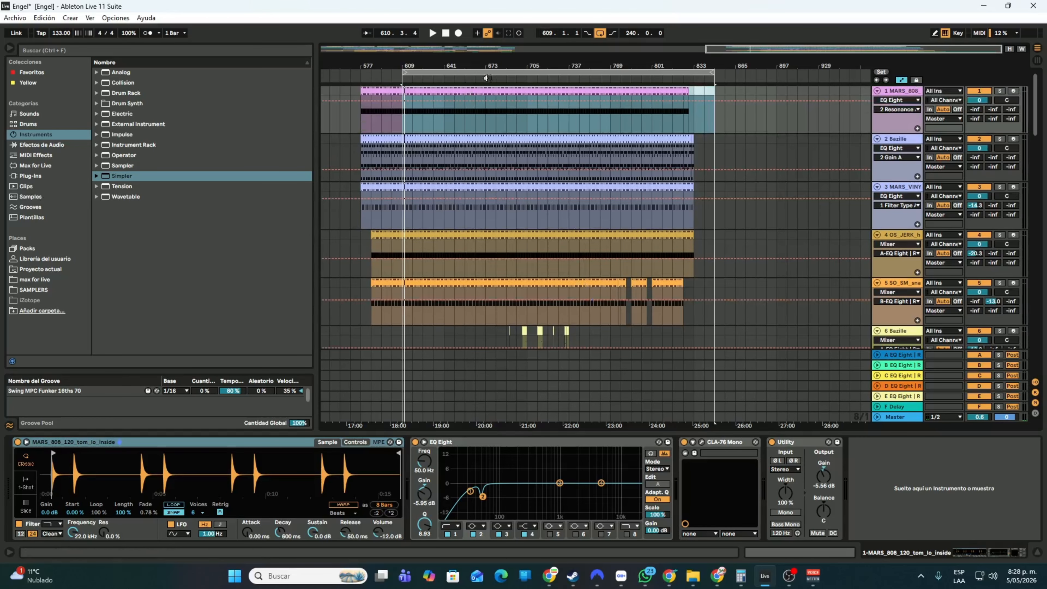
# Audition the looped section at several points between about bars 641 and 785, and stop playback
pyautogui.click(443, 79)
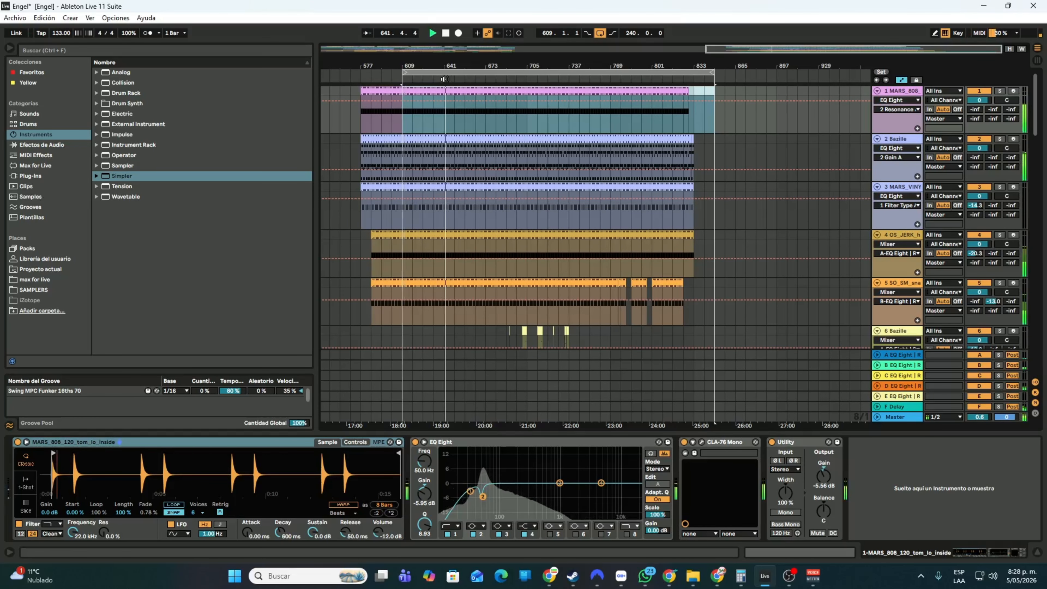
pyautogui.click(468, 80)
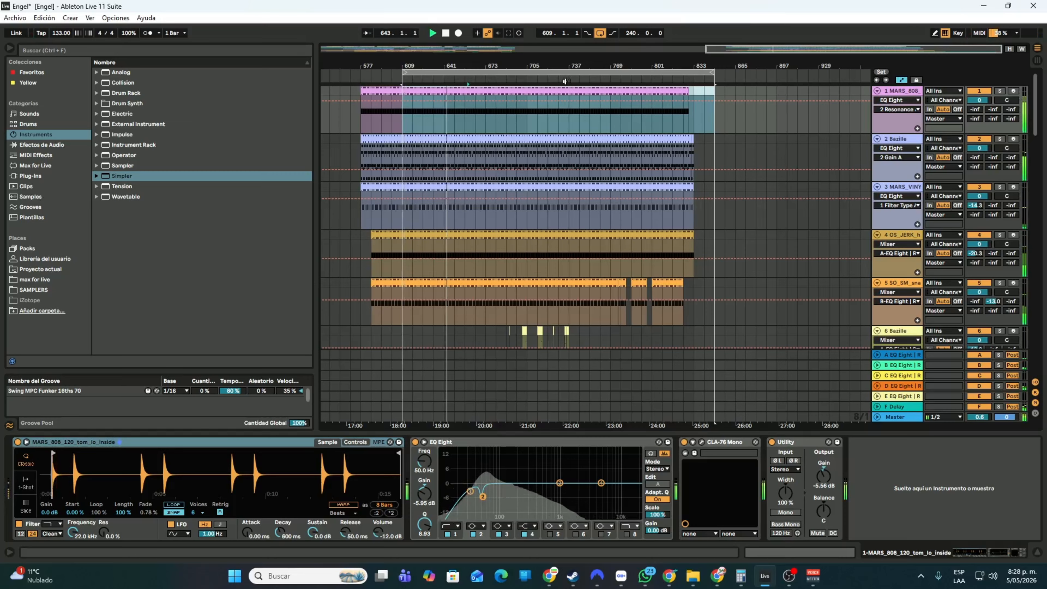
pyautogui.click(541, 80)
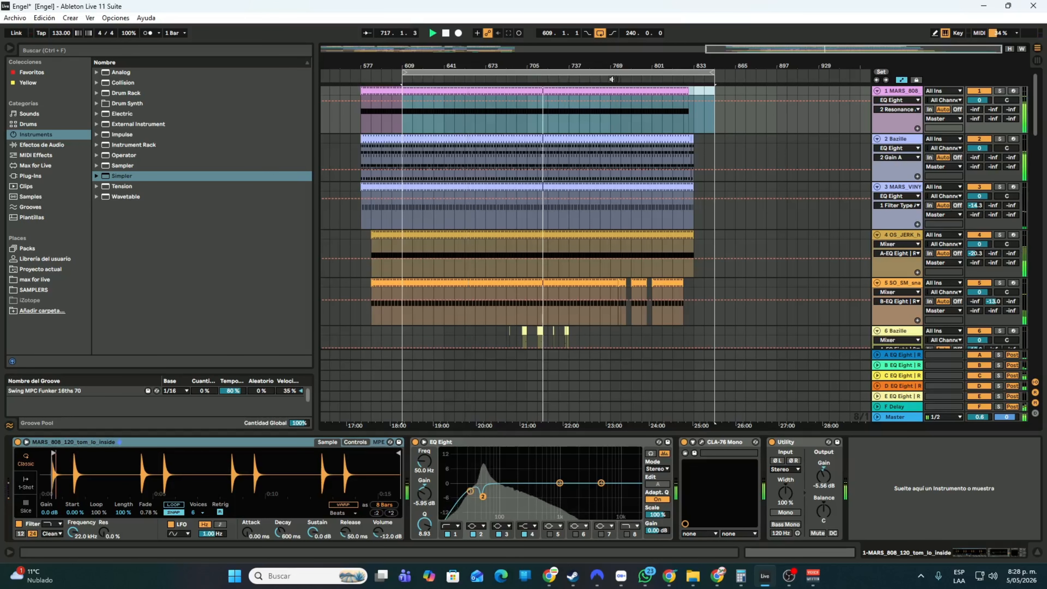
pyautogui.click(606, 80)
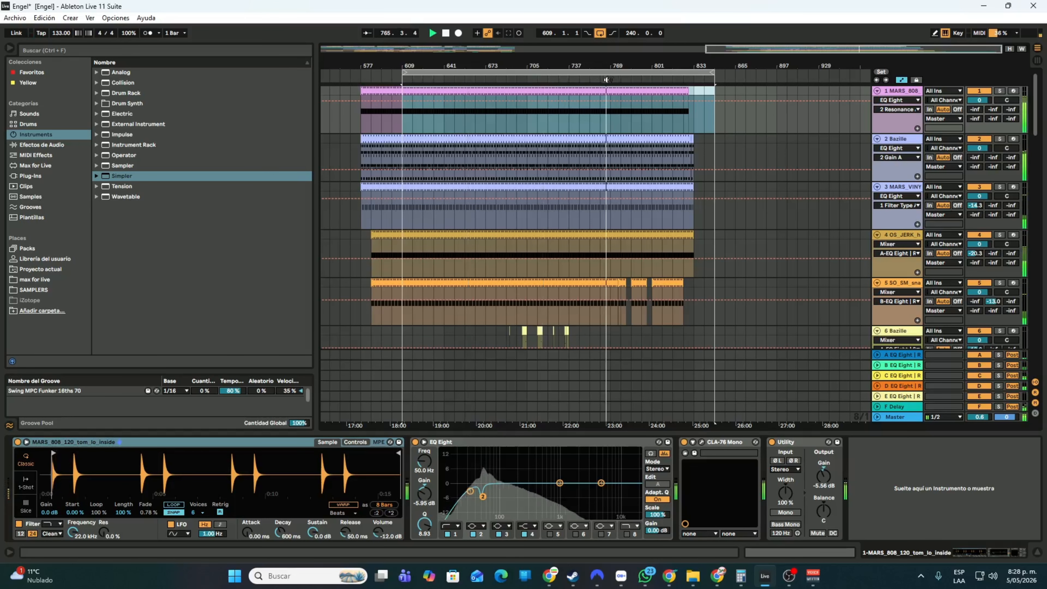
pyautogui.click(630, 80)
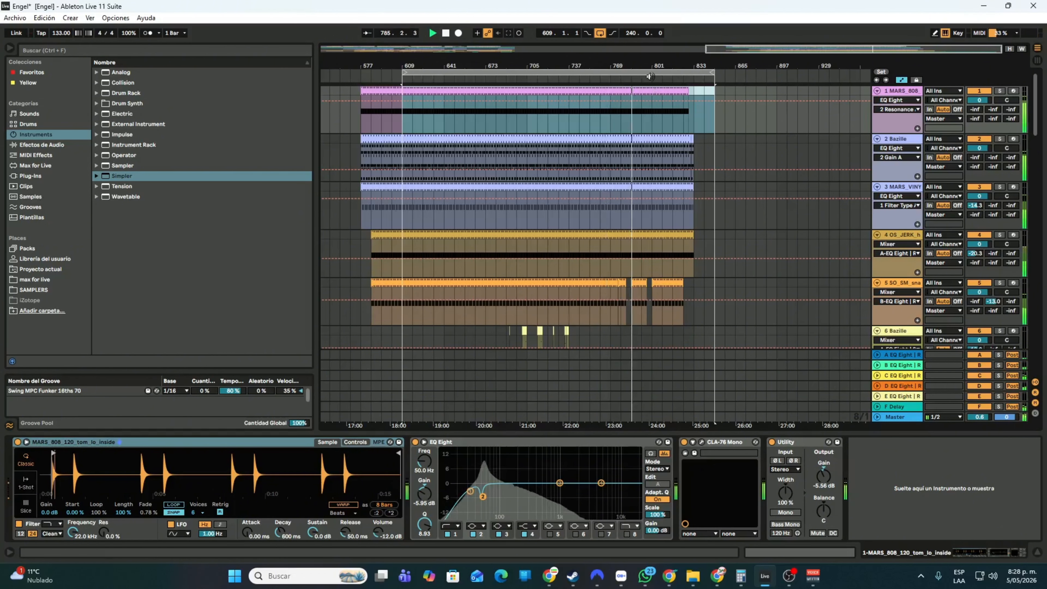
pyautogui.moveTo(580, 63); pyautogui.dragTo(743, 63)
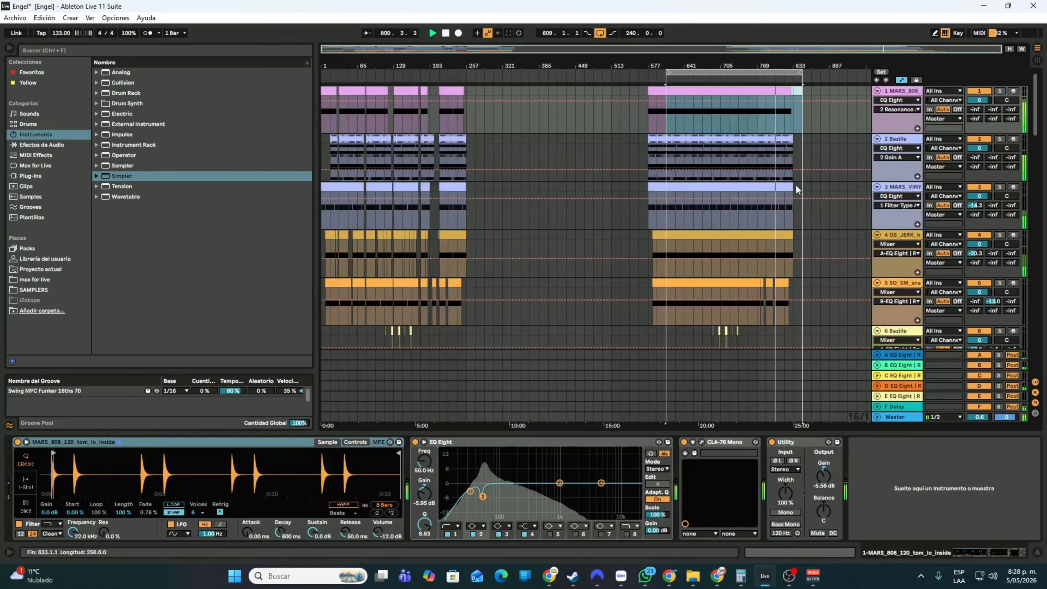
pyautogui.press('space')
# Examine the opening part of the arranged song, checking where drum and percussion clips enter and where gaps interrupt them
pyautogui.moveTo(383, 62); pyautogui.dragTo(506, 62)
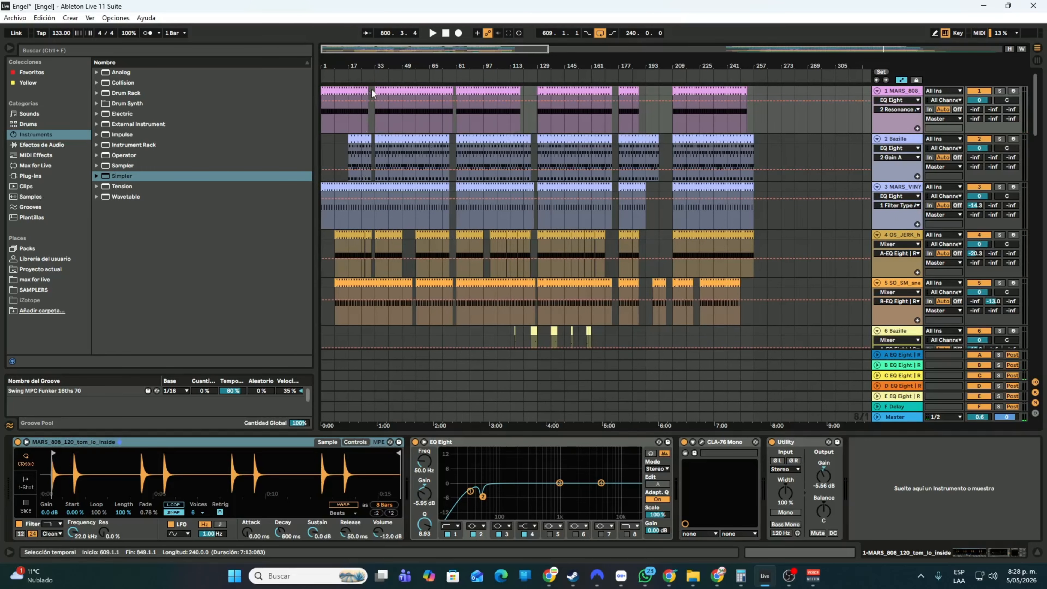
pyautogui.moveTo(355, 62); pyautogui.dragTo(400, 101)
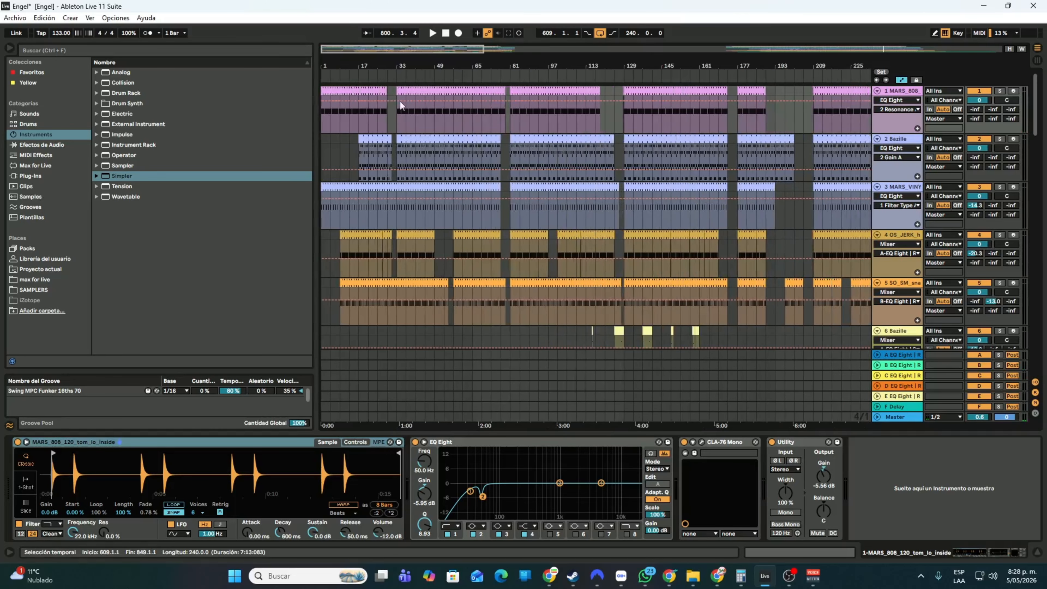
pyautogui.moveTo(455, 64); pyautogui.dragTo(455, 25)
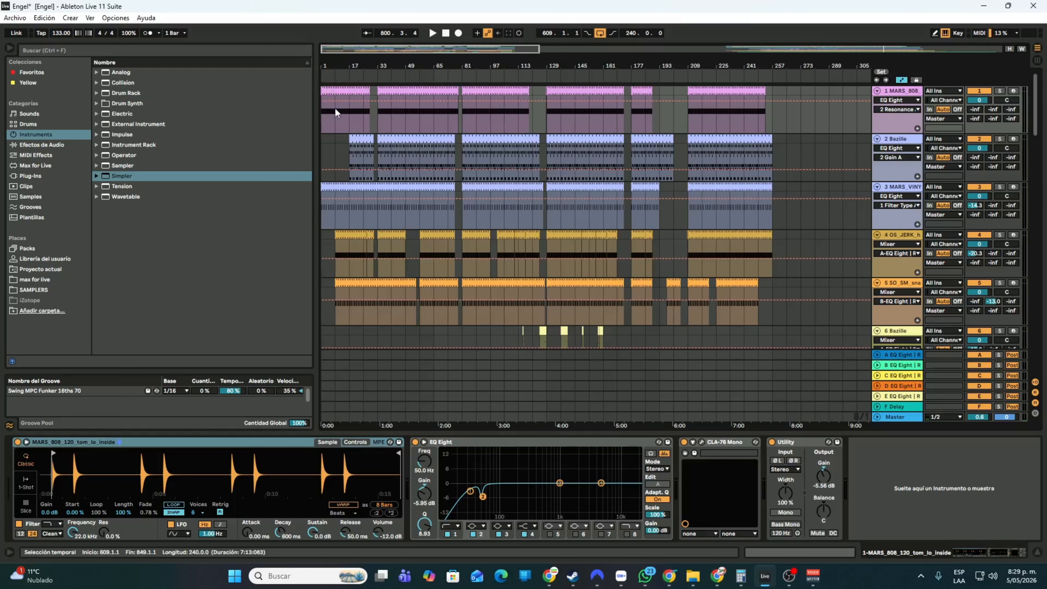
pyautogui.keyDown('ctrl'); pyautogui.scroll(3, 336, 113); pyautogui.keyUp('ctrl')
pyautogui.scroll(-2, 360, 180)
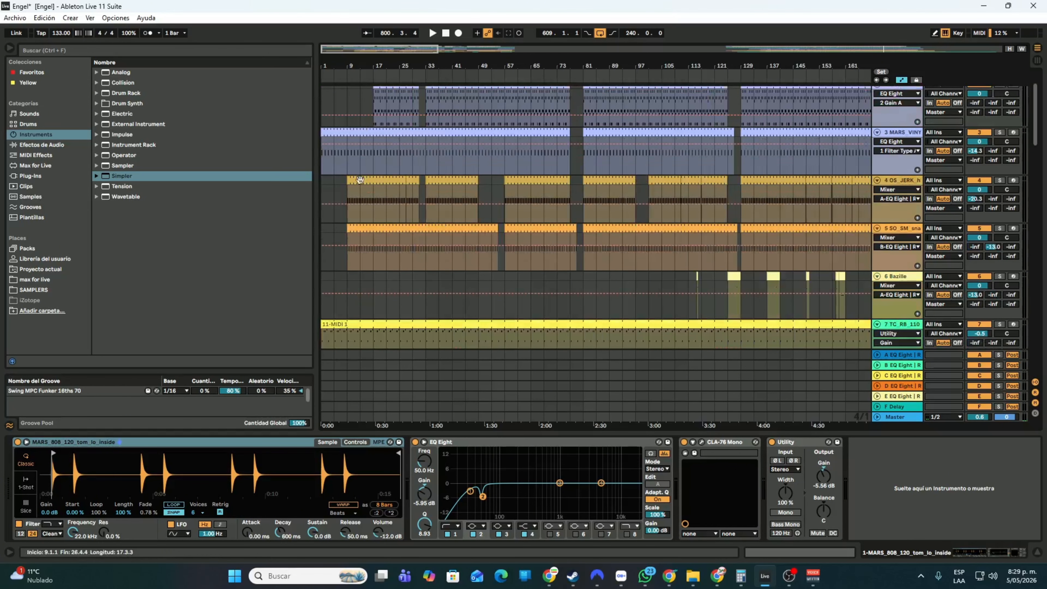
pyautogui.click(345, 233)
pyautogui.scroll(2, 390, 203)
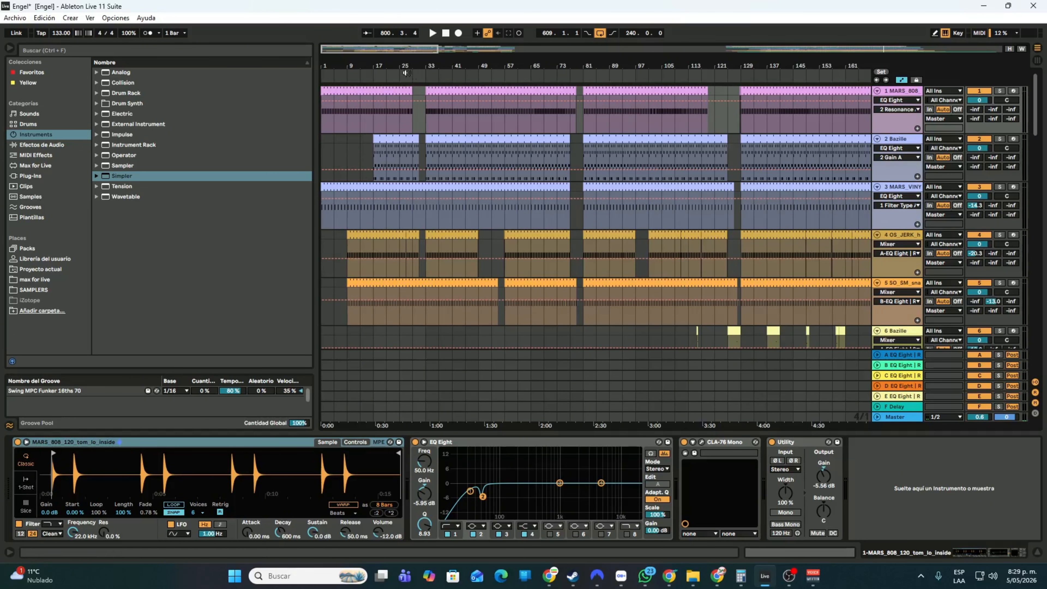
pyautogui.scroll(-5, 419, 267)
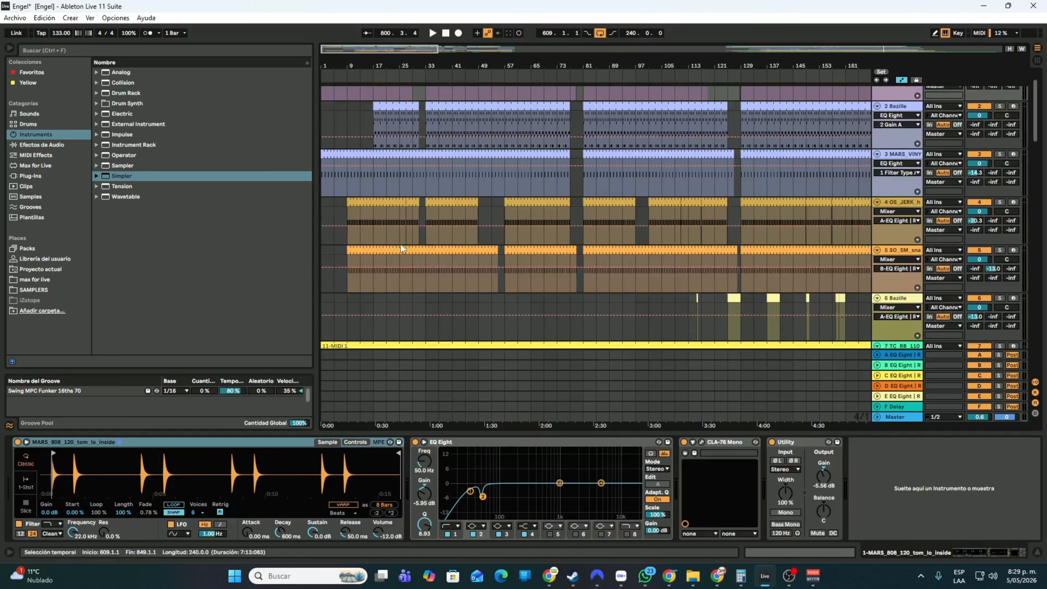
pyautogui.scroll(5, 412, 231)
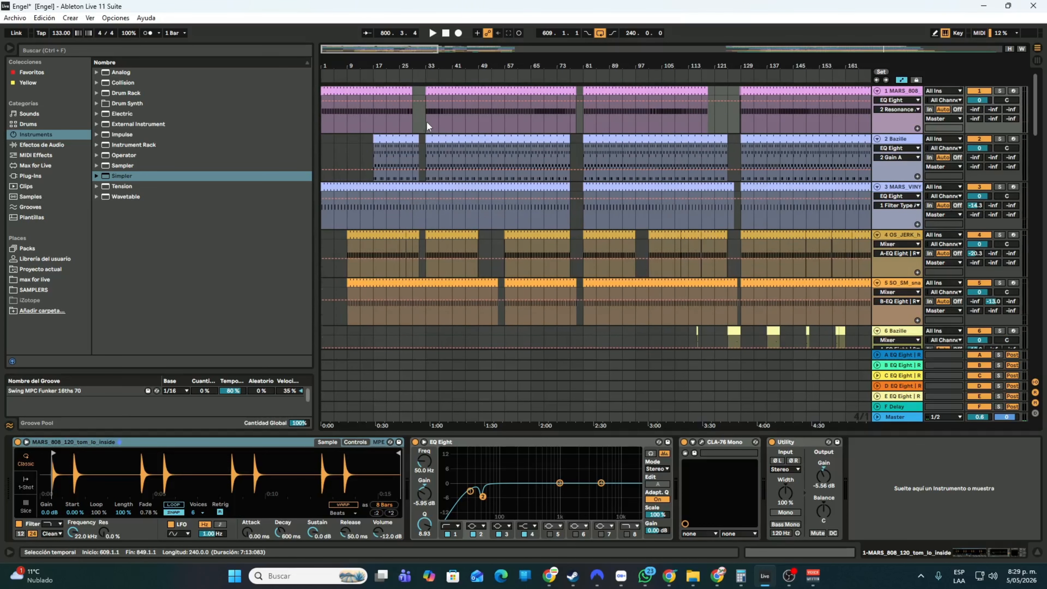
pyautogui.scroll(-5, 425, 121)
pyautogui.scroll(5, 425, 121)
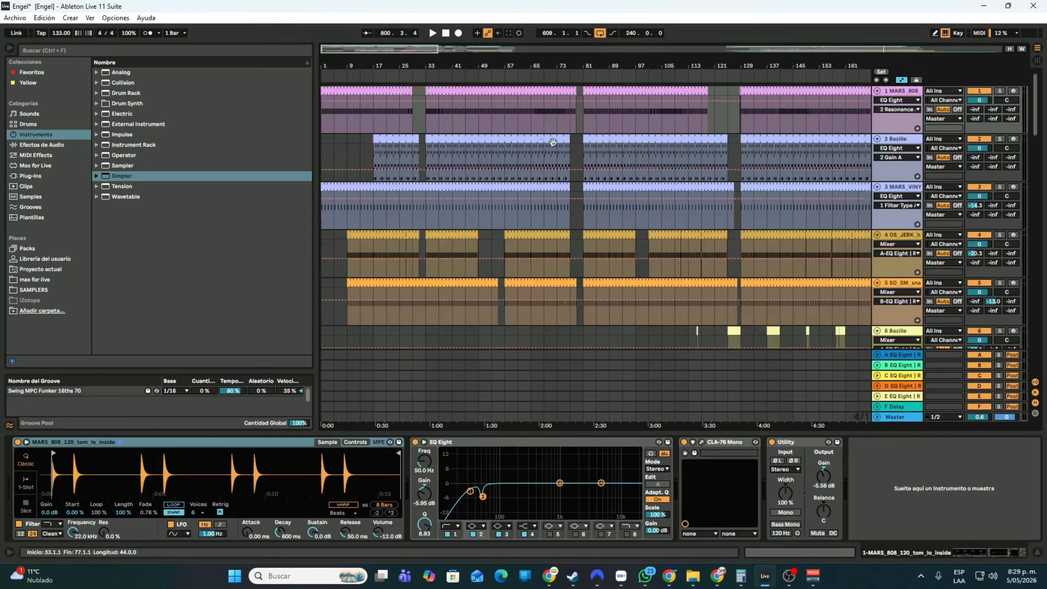
pyautogui.moveTo(658, 66); pyautogui.dragTo(704, 65)
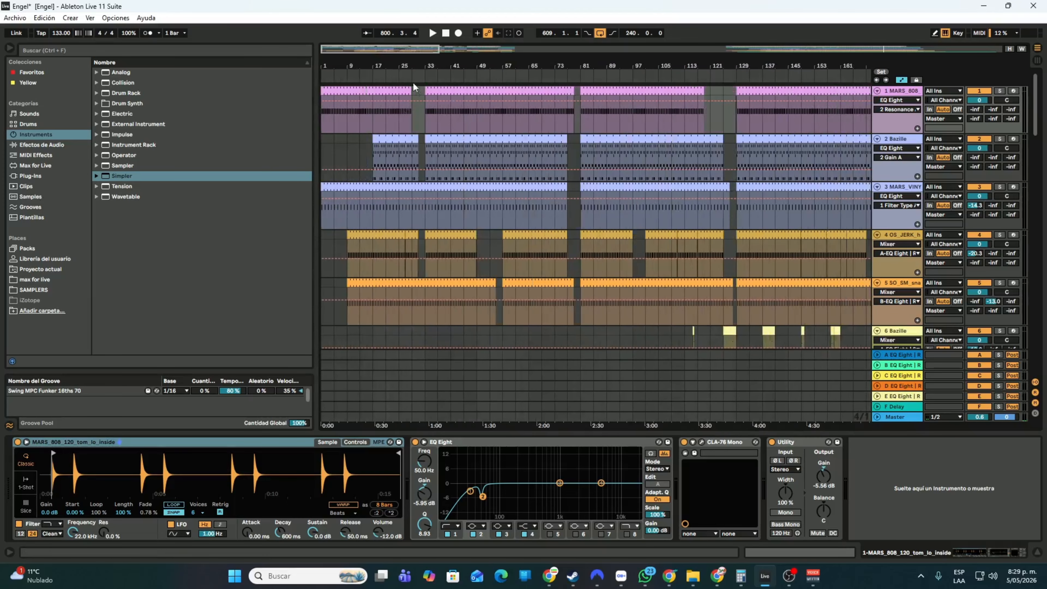
# Play the arranged song from about bar 25 through the drum break before bar 33, checking clips across the tracks
pyautogui.click(401, 78)
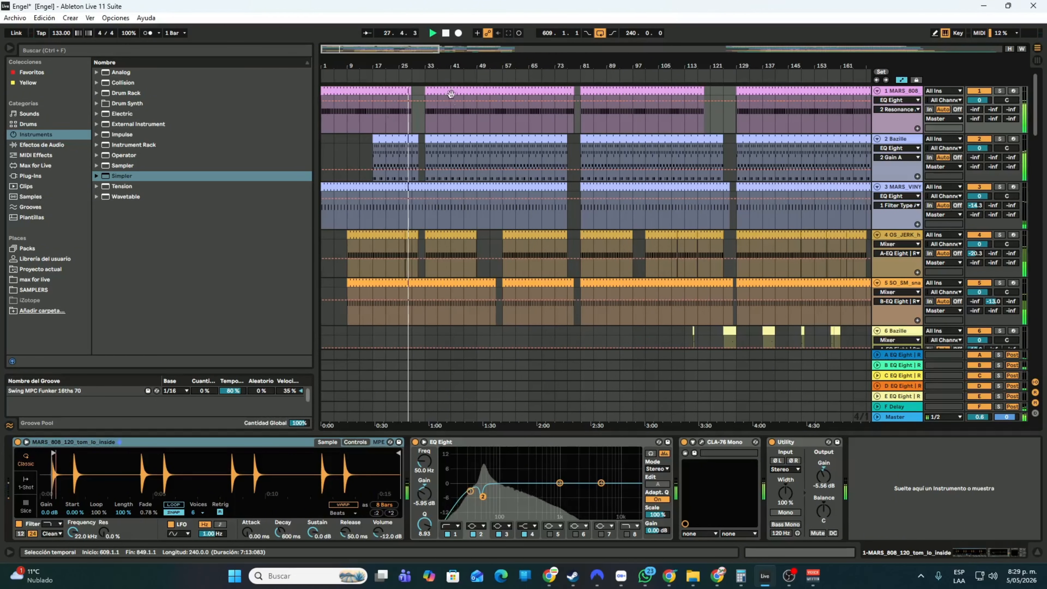
pyautogui.scroll(-8, 550, 180)
pyautogui.scroll(-6, 550, 181)
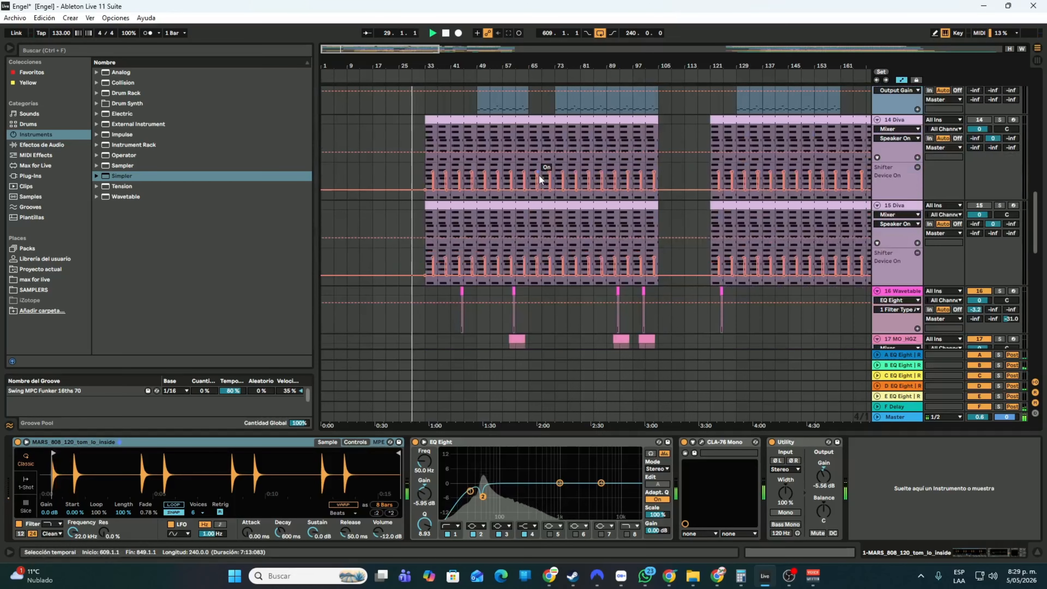
pyautogui.scroll(2, 535, 177)
pyautogui.scroll(12, 536, 174)
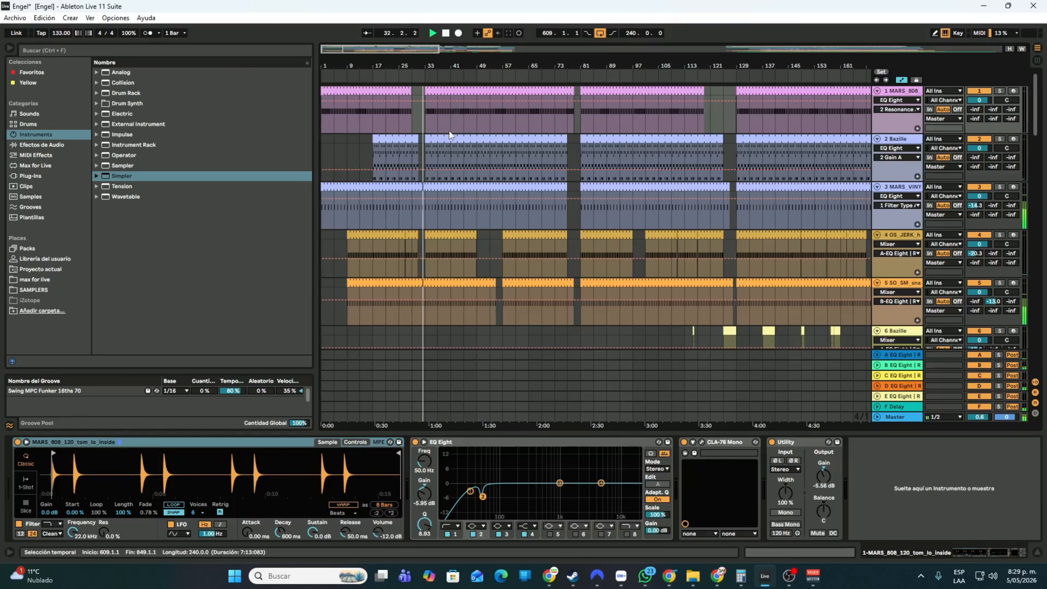
pyautogui.scroll(-4, 451, 136)
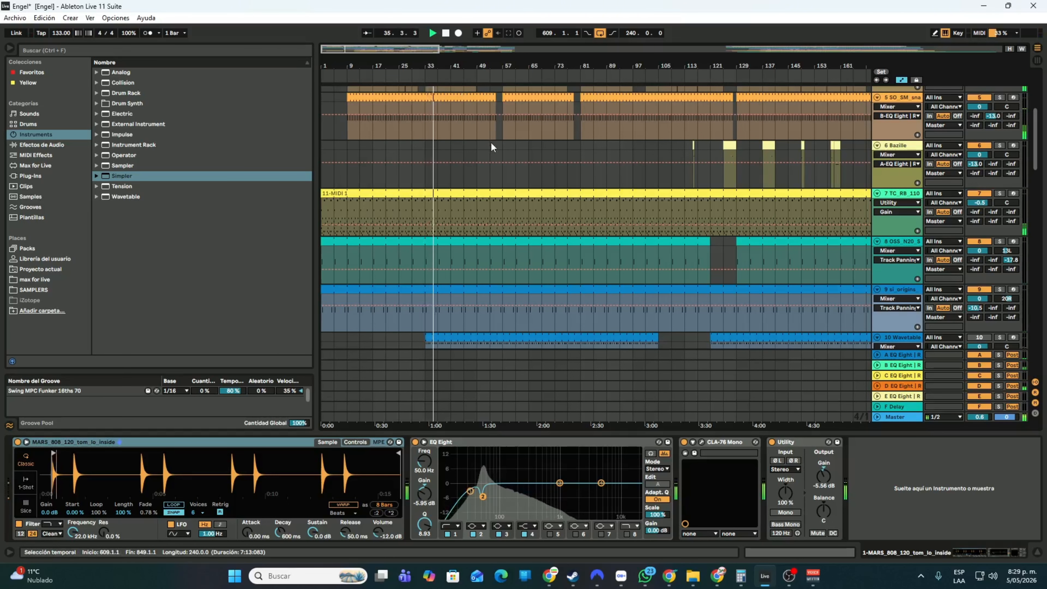
pyautogui.scroll(4, 491, 143)
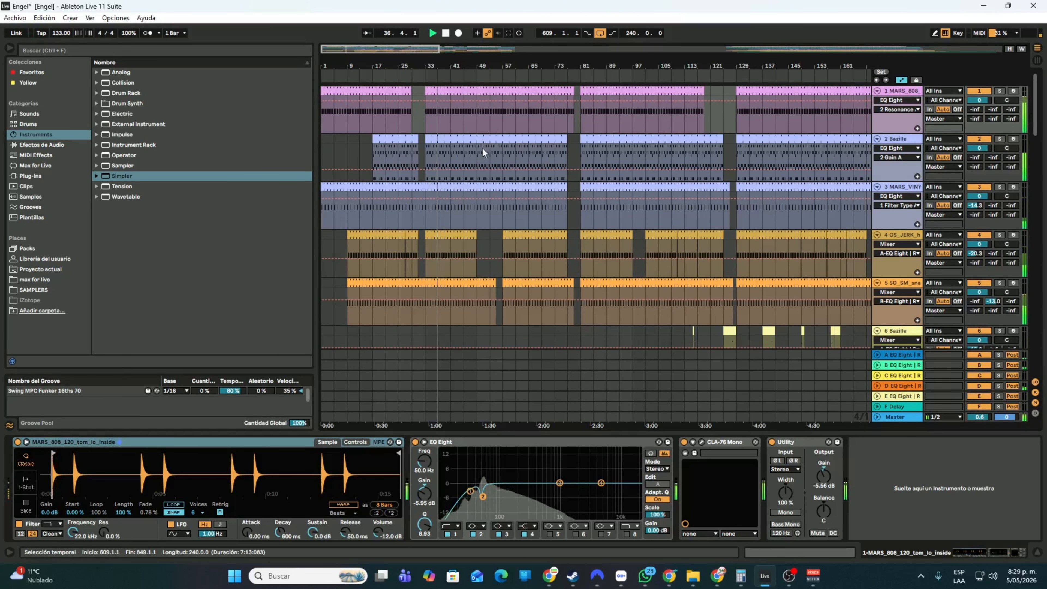
# Examine which synth and percussion clips enter on tracks 12 to 24 from bar 33 onward during playback
pyautogui.scroll(-5, 480, 177)
pyautogui.scroll(-8, 480, 173)
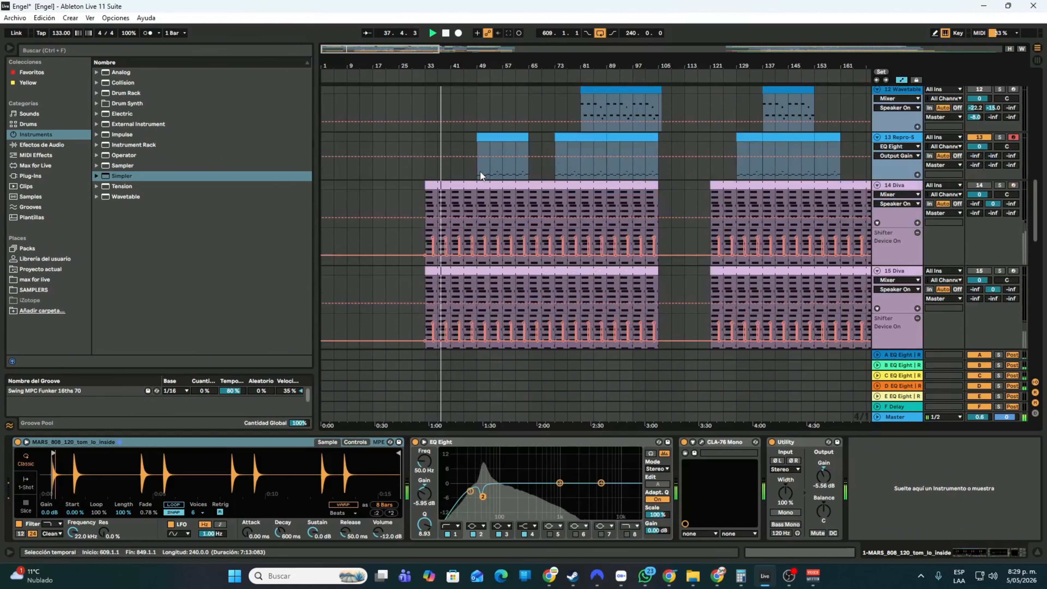
pyautogui.scroll(-3, 494, 174)
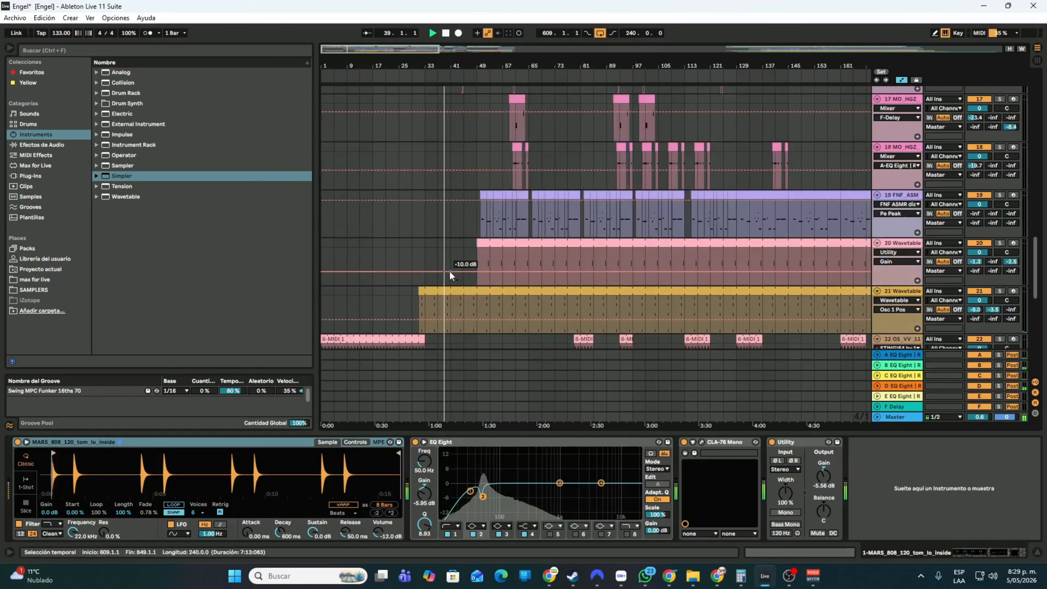
pyautogui.scroll(-5, 494, 248)
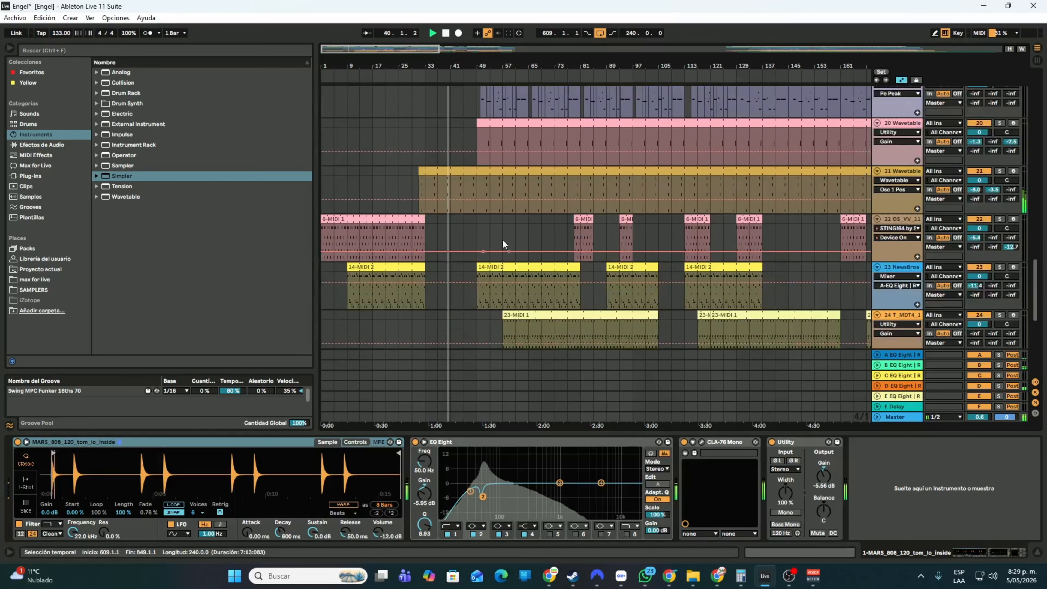
pyautogui.click(482, 285)
pyautogui.scroll(-1, 552, 281)
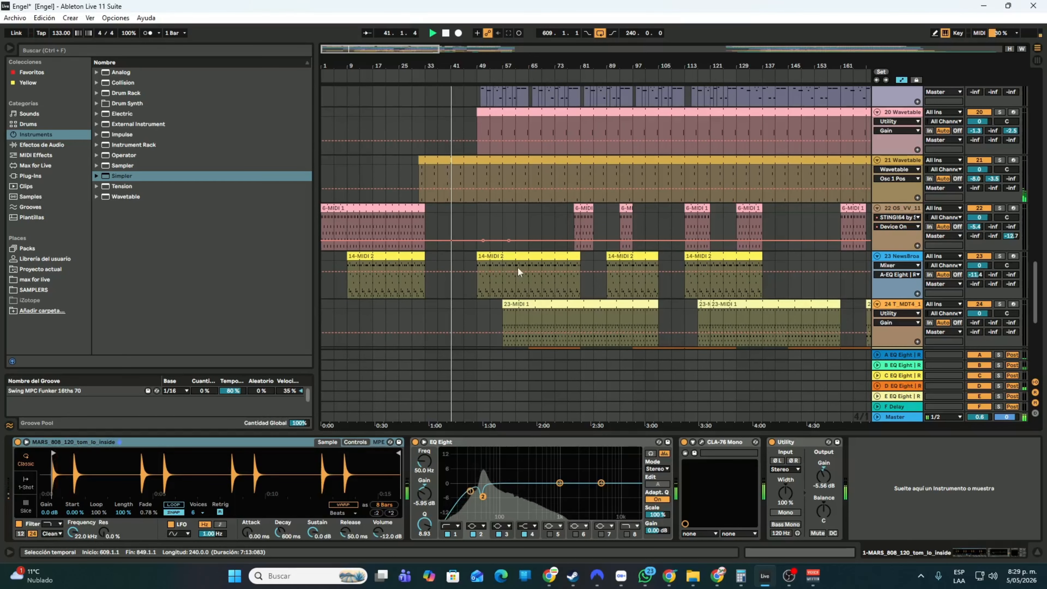
# Play the arranged song from about bar 49, following the MIDI clips that enter on tracks 22 to 26
pyautogui.click(472, 77)
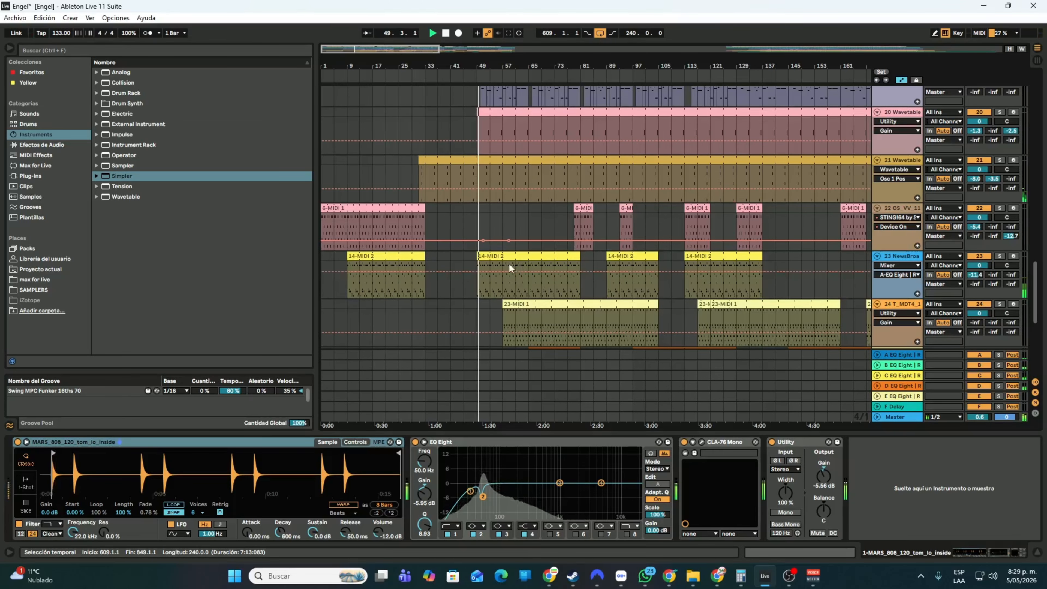
pyautogui.scroll(-2, 539, 264)
pyautogui.scroll(-2, 523, 248)
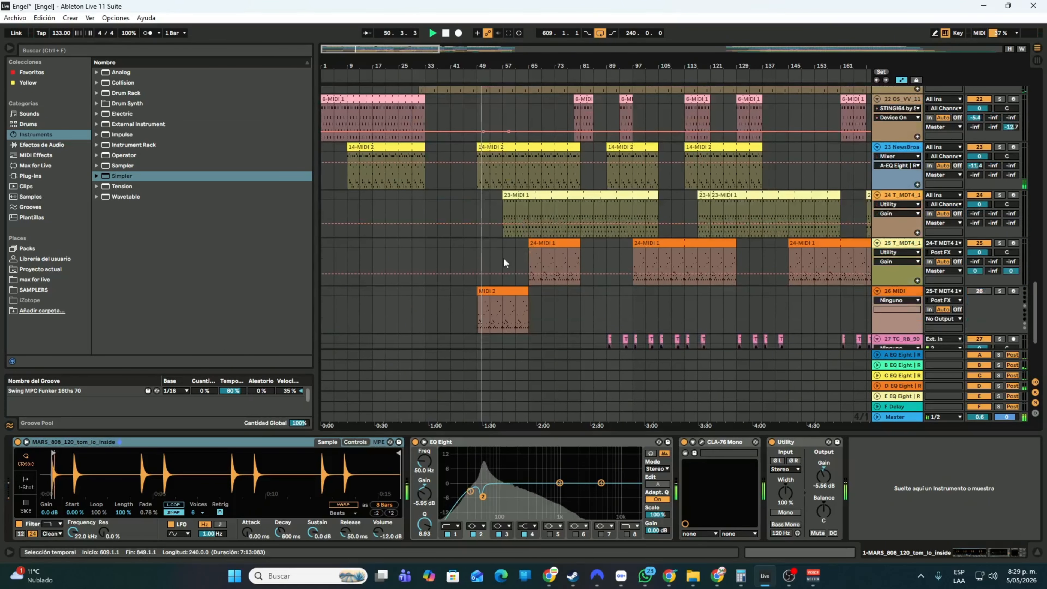
pyautogui.scroll(-2, 503, 248)
pyautogui.scroll(3, 502, 231)
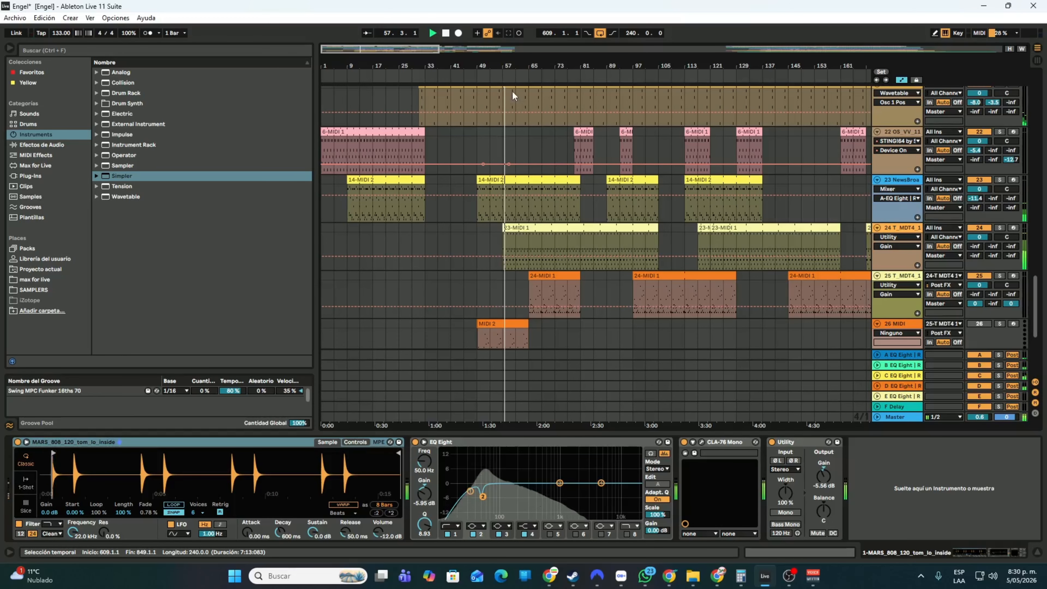
# Audition the arranged song from about bar 65 and about bar 97, checking clip entries across the tracks
pyautogui.click(527, 76)
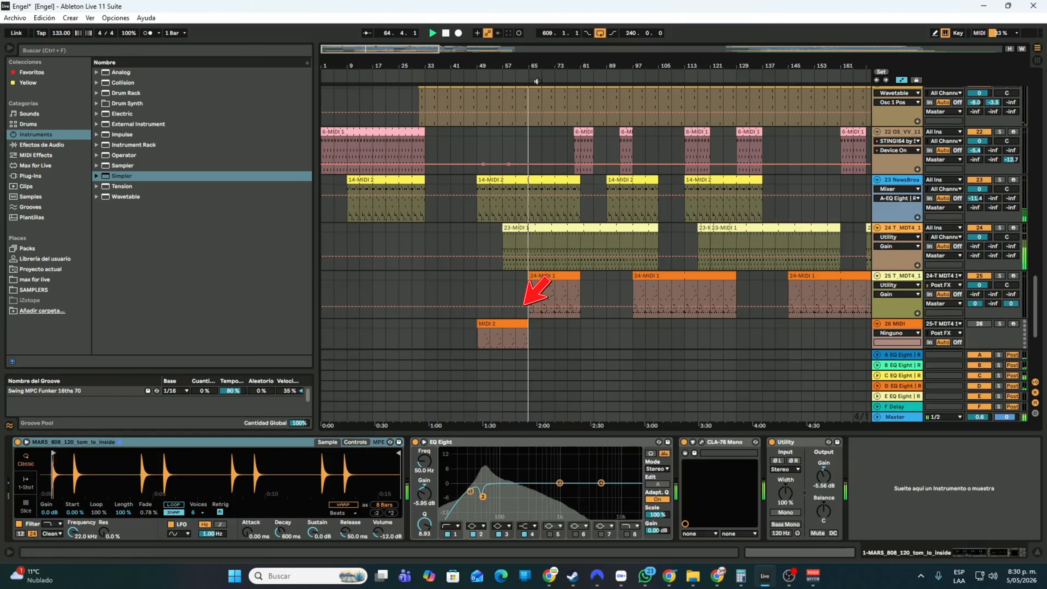
pyautogui.moveTo(609, 62); pyautogui.dragTo(452, 39)
pyautogui.scroll(6, 551, 218)
pyautogui.scroll(-4, 553, 225)
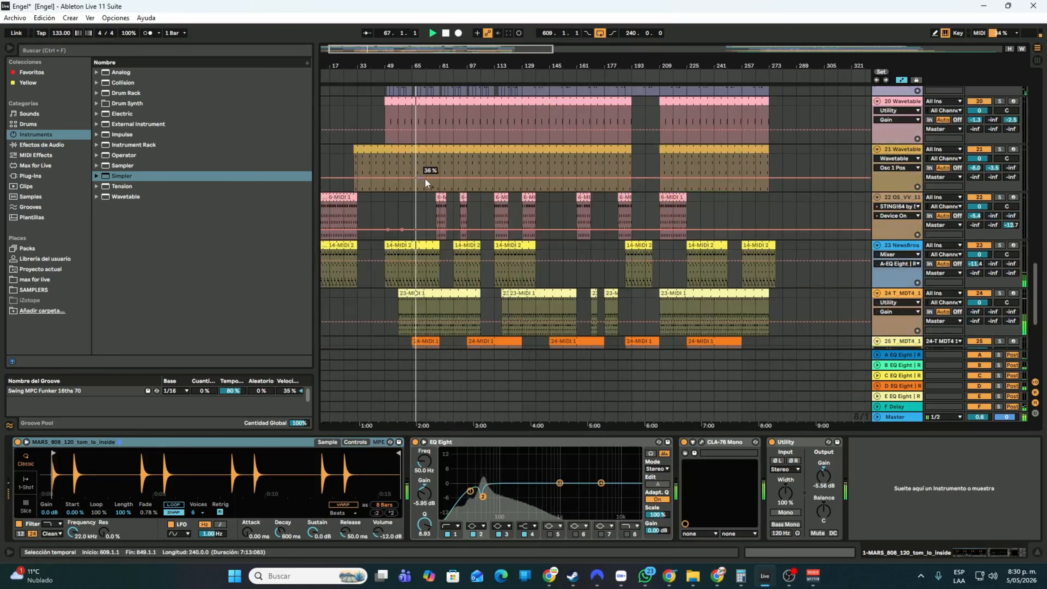
pyautogui.scroll(-2, 478, 120)
pyautogui.scroll(6, 520, 140)
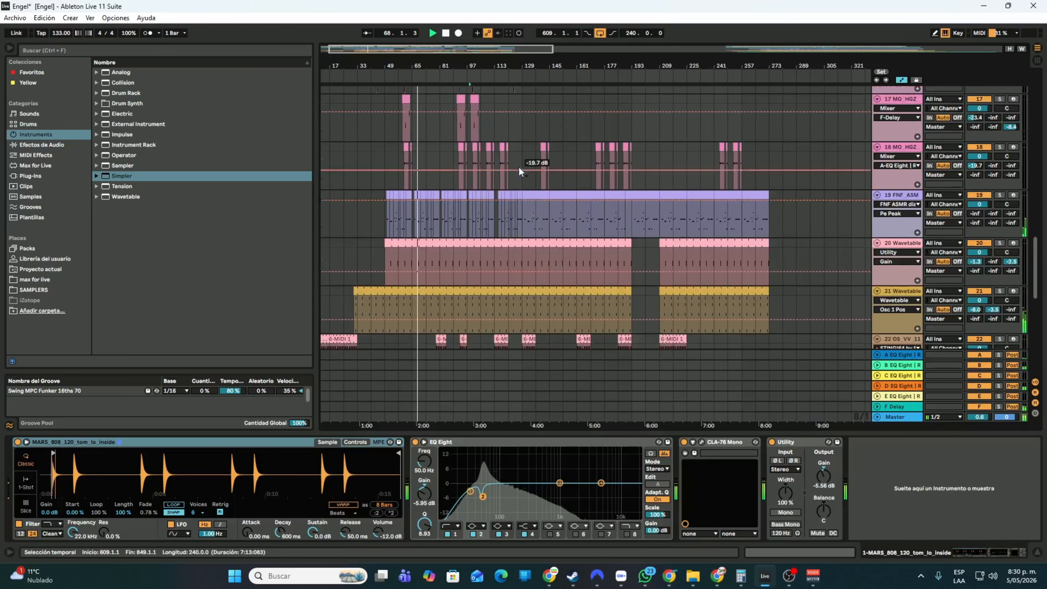
pyautogui.scroll(6, 519, 166)
pyautogui.scroll(7, 513, 163)
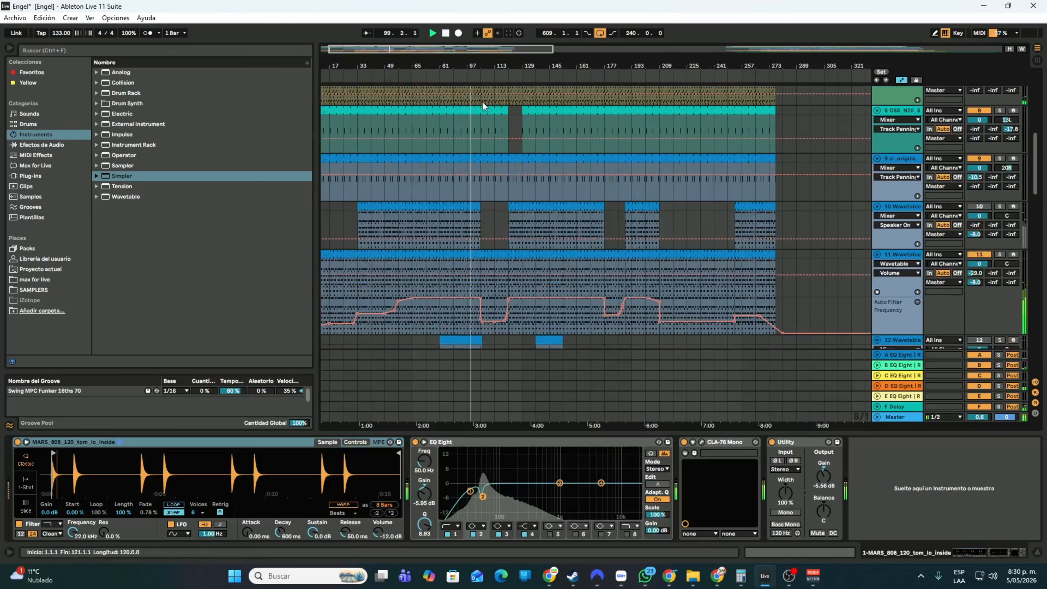
# Stop playback near bar 106 and examine where clips are removed, from track 25 up to the first drum tracks
pyautogui.scroll(-15, 495, 185)
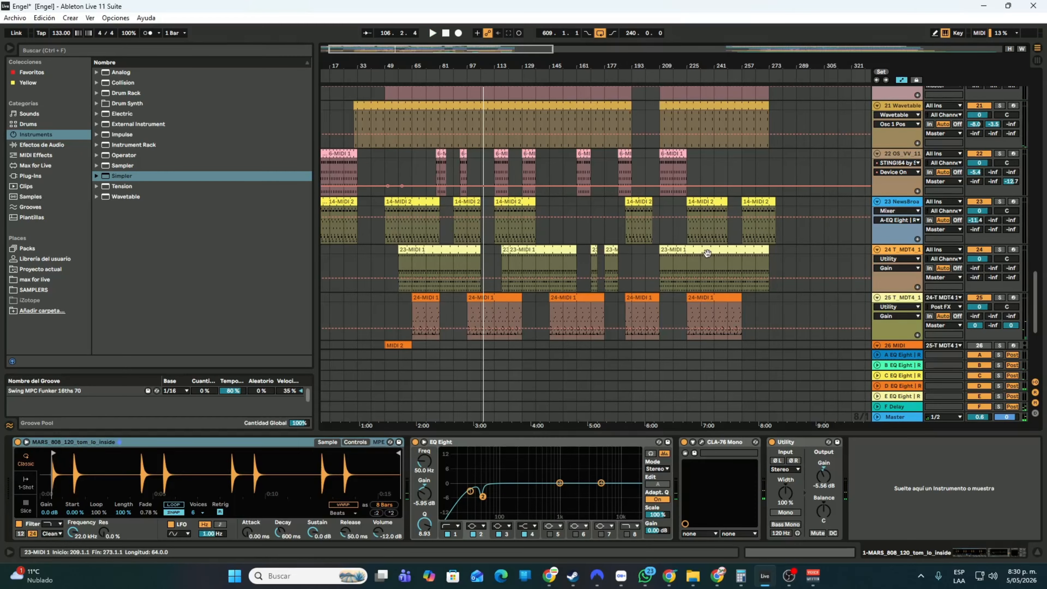
pyautogui.scroll(-2, 564, 147)
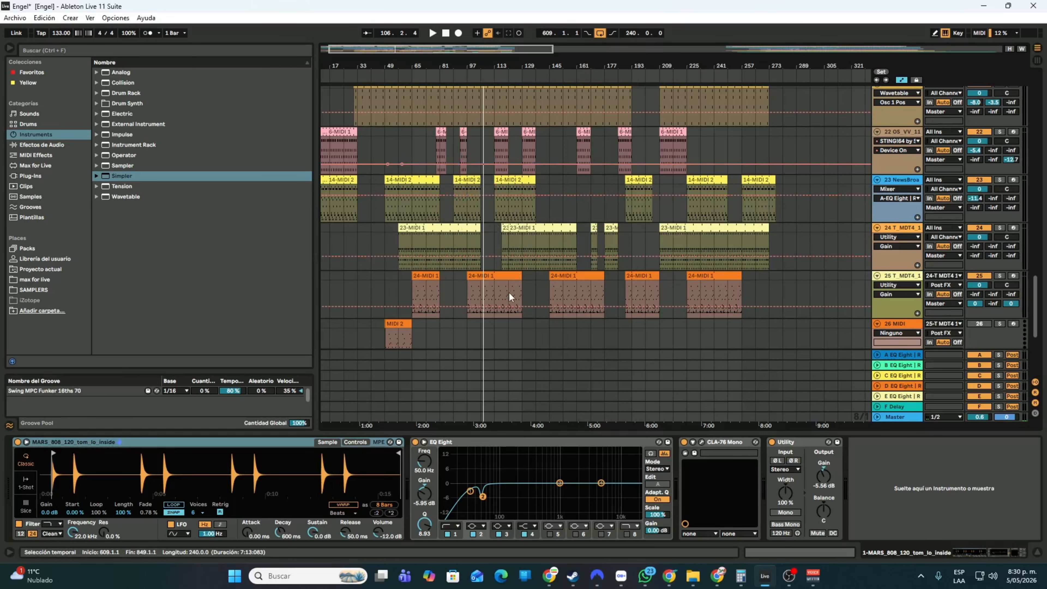
pyautogui.scroll(3, 512, 286)
pyautogui.scroll(-2, 481, 274)
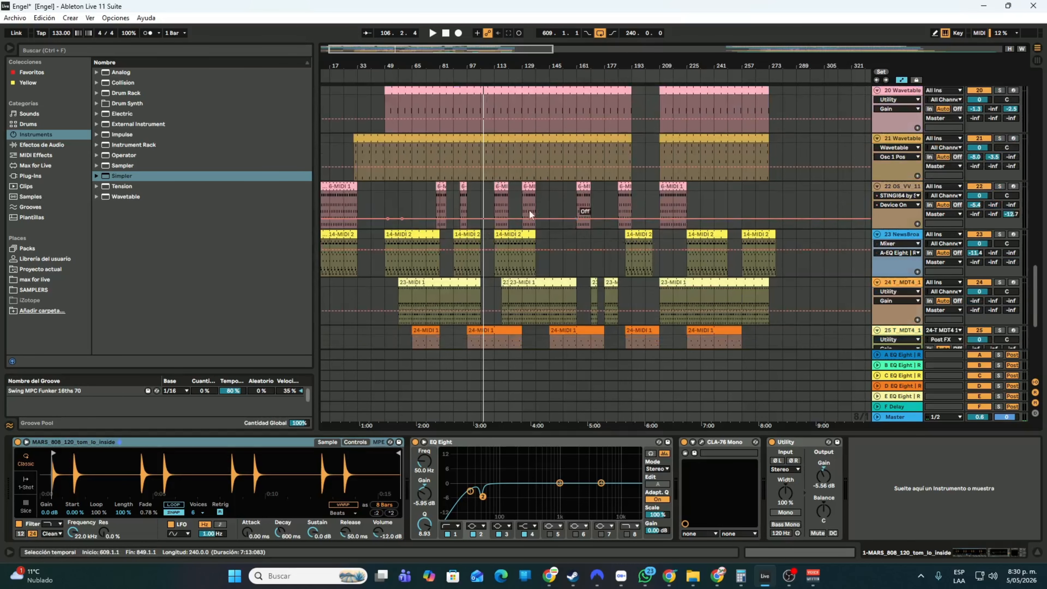
pyautogui.scroll(4, 530, 214)
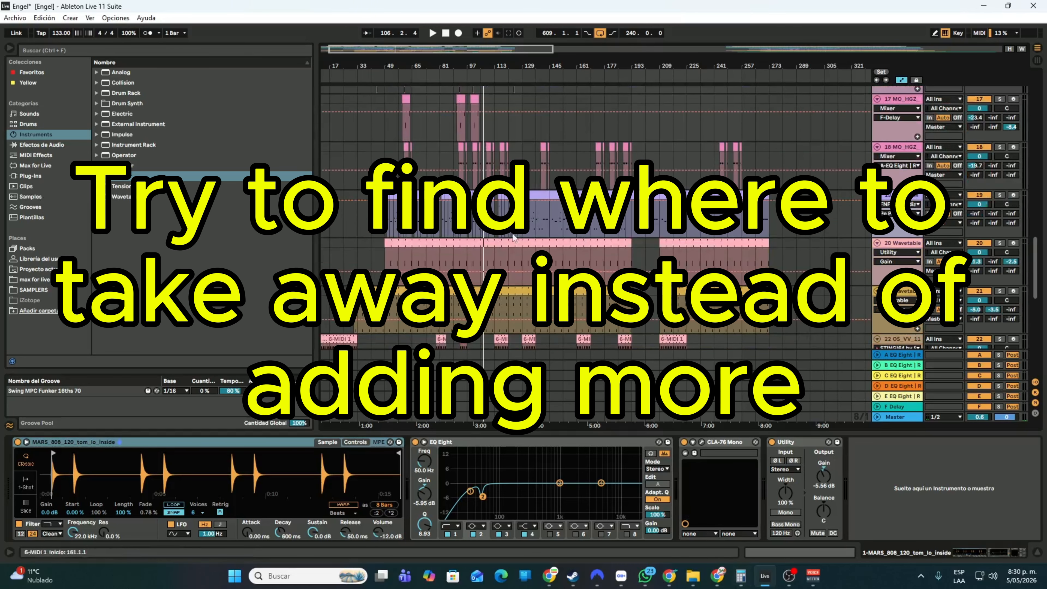
pyautogui.scroll(8, 514, 237)
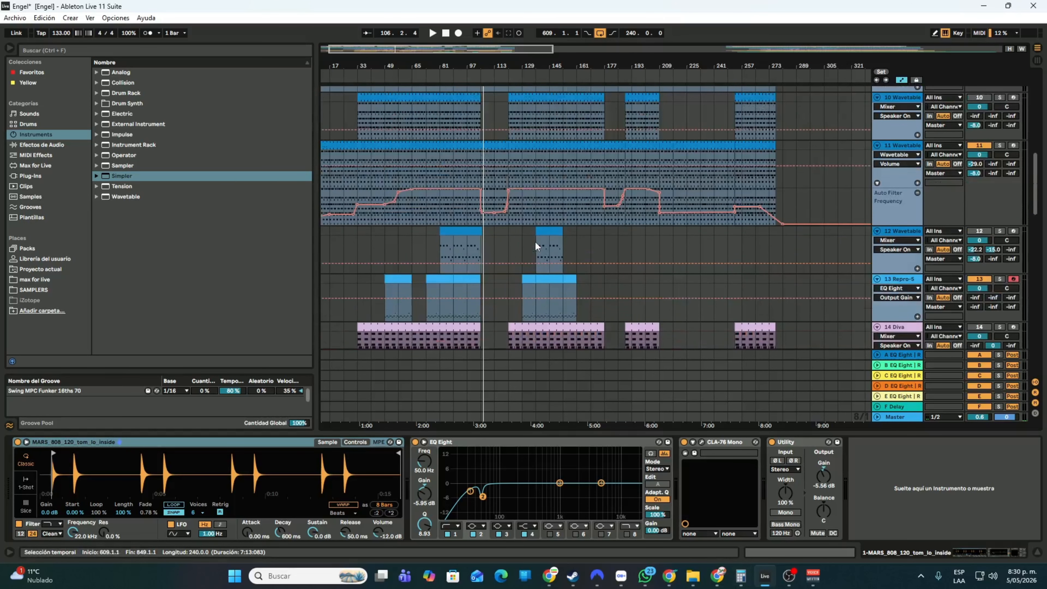
pyautogui.scroll(8, 535, 243)
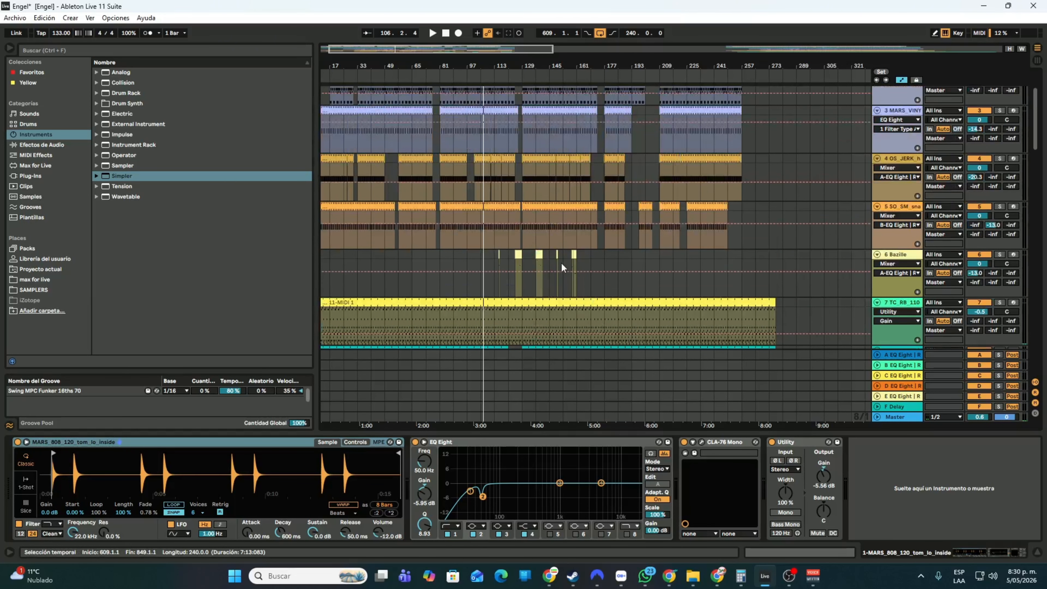
pyautogui.scroll(2, 561, 262)
pyautogui.moveTo(792, 583)
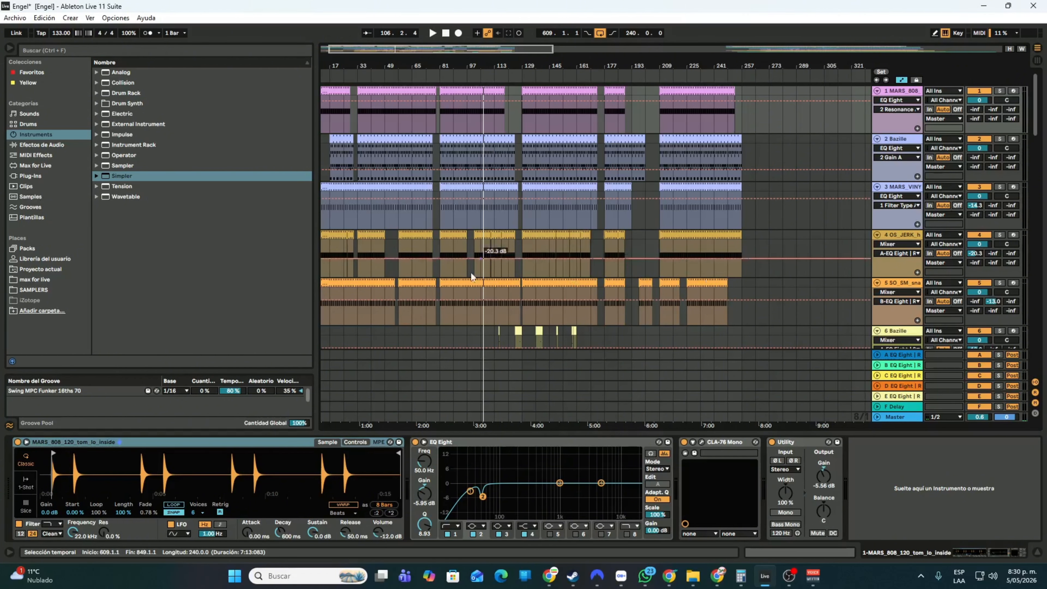
# Inspect the break around bar 105 on the synth tracks, including the filter automation on track 11
pyautogui.scroll(-6, 478, 288)
pyautogui.scroll(-12, 481, 300)
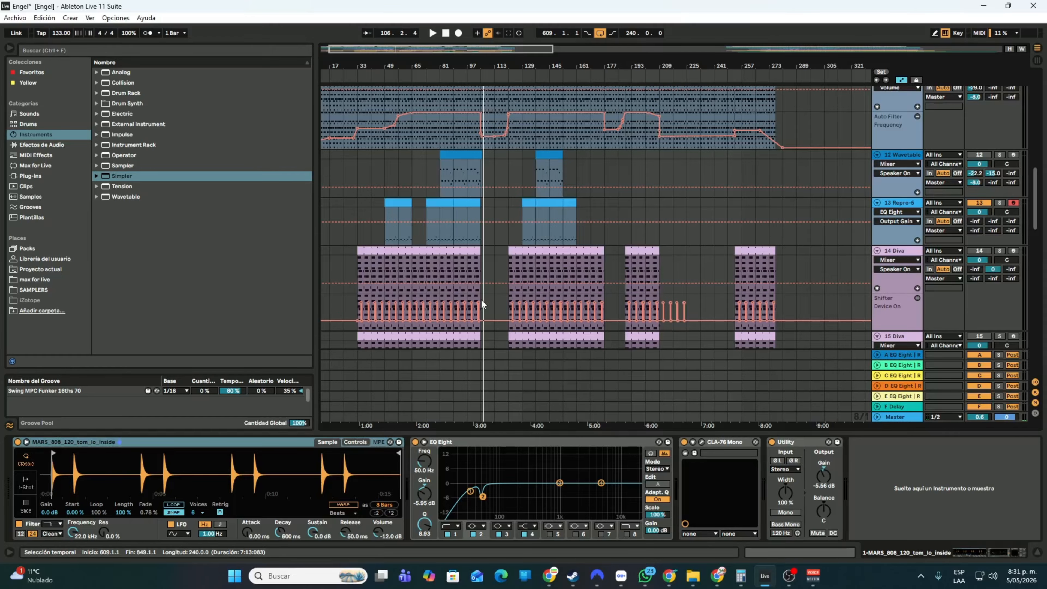
pyautogui.scroll(-1, 481, 298)
pyautogui.scroll(8, 486, 295)
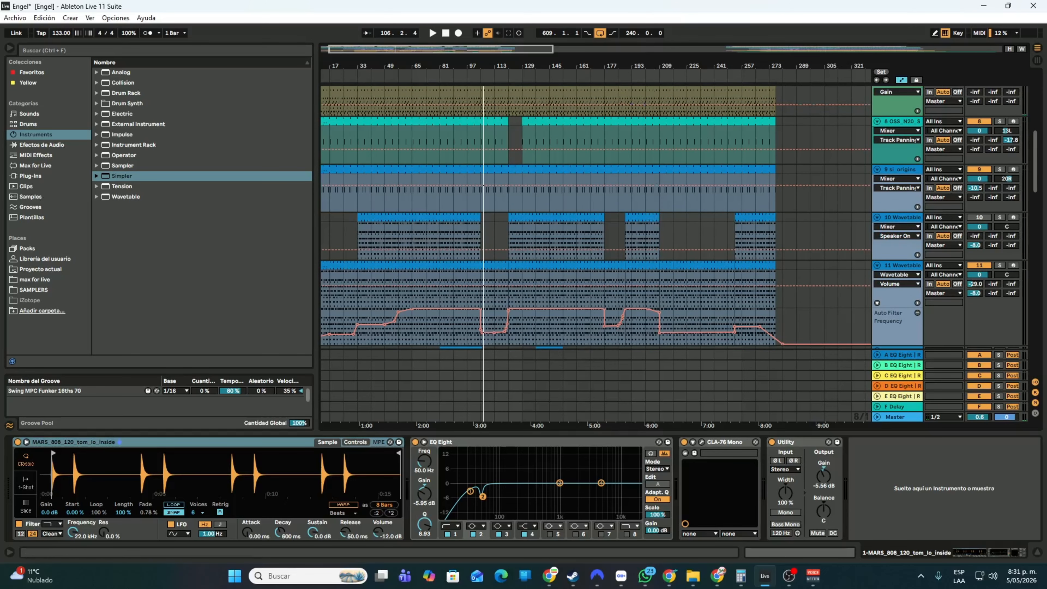
# Return to the looped section, play it briefly from about bar 720 for comparison, and stop playback
pyautogui.moveTo(649, 67); pyautogui.dragTo(650, 29)
pyautogui.scroll(-7, 726, 105)
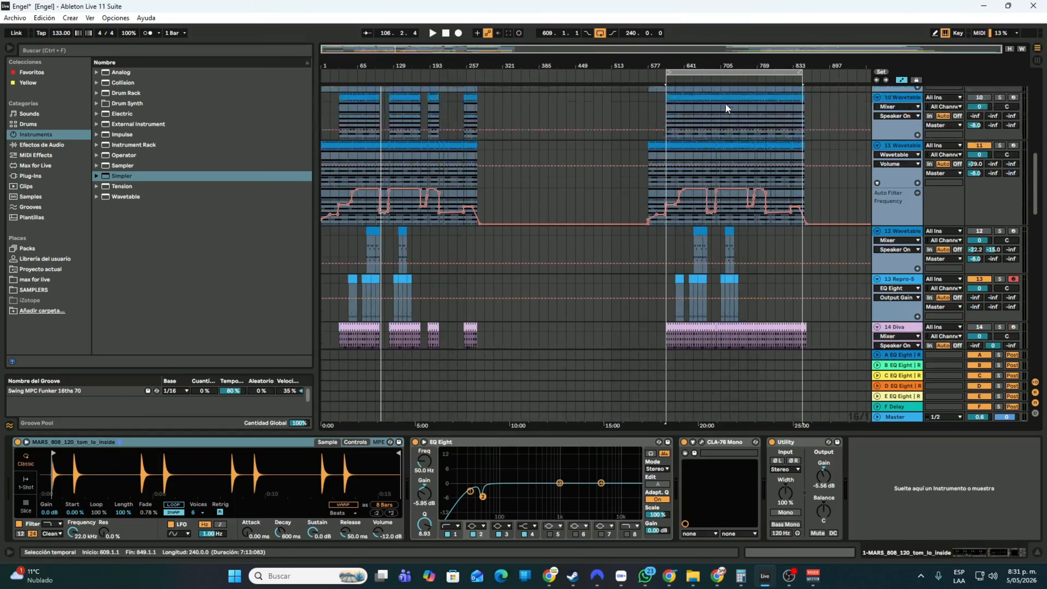
pyautogui.scroll(4, 725, 105)
pyautogui.click(729, 73)
pyautogui.click(729, 75)
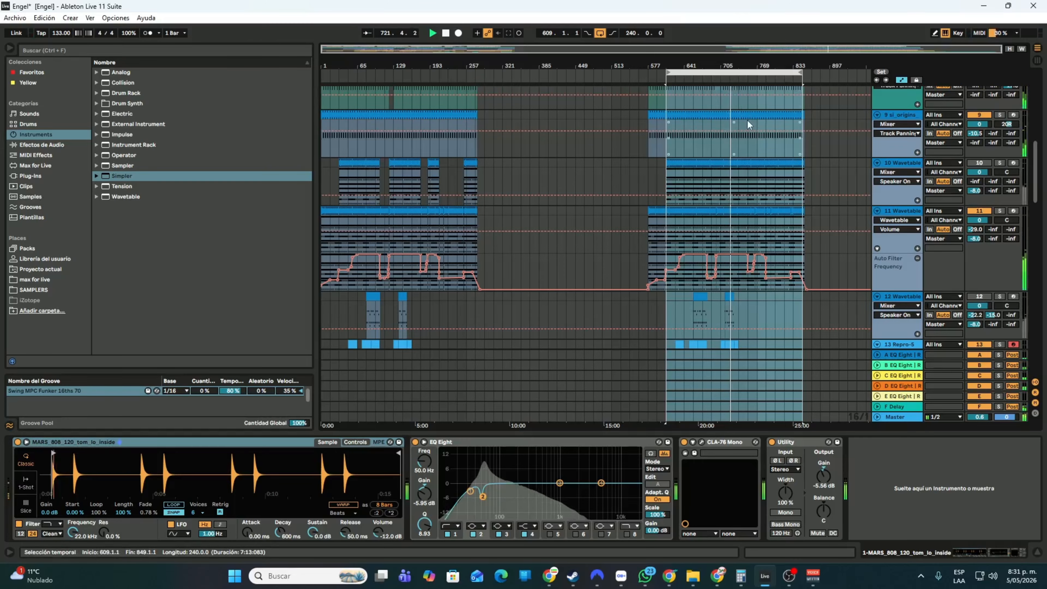
pyautogui.press('space')
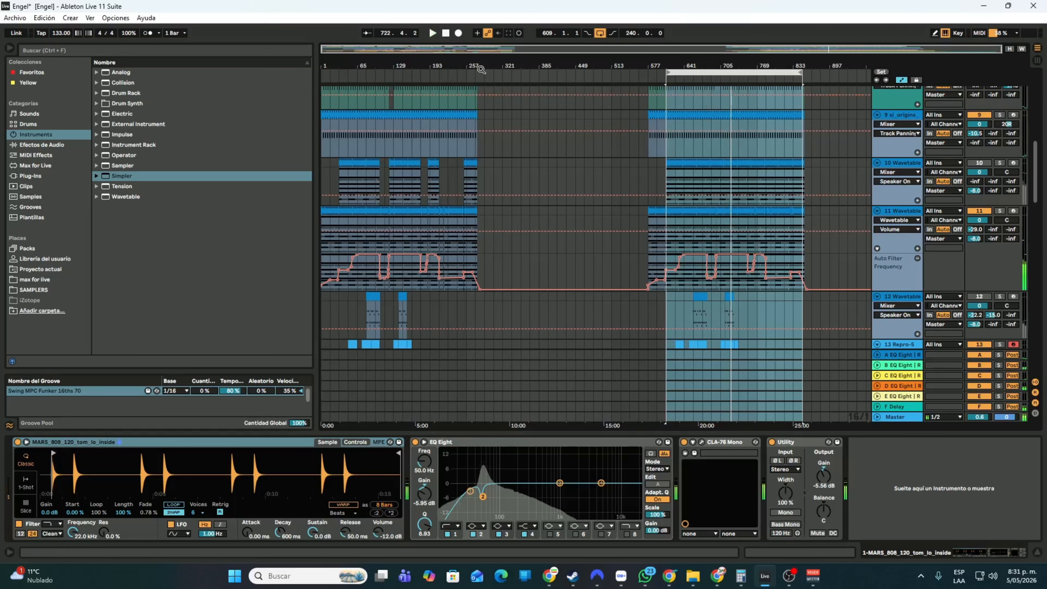
# Examine the break between about bars 105 and 121 of the arranged song on synth and effect tracks 10 to 18
pyautogui.moveTo(421, 62); pyautogui.dragTo(498, 83)
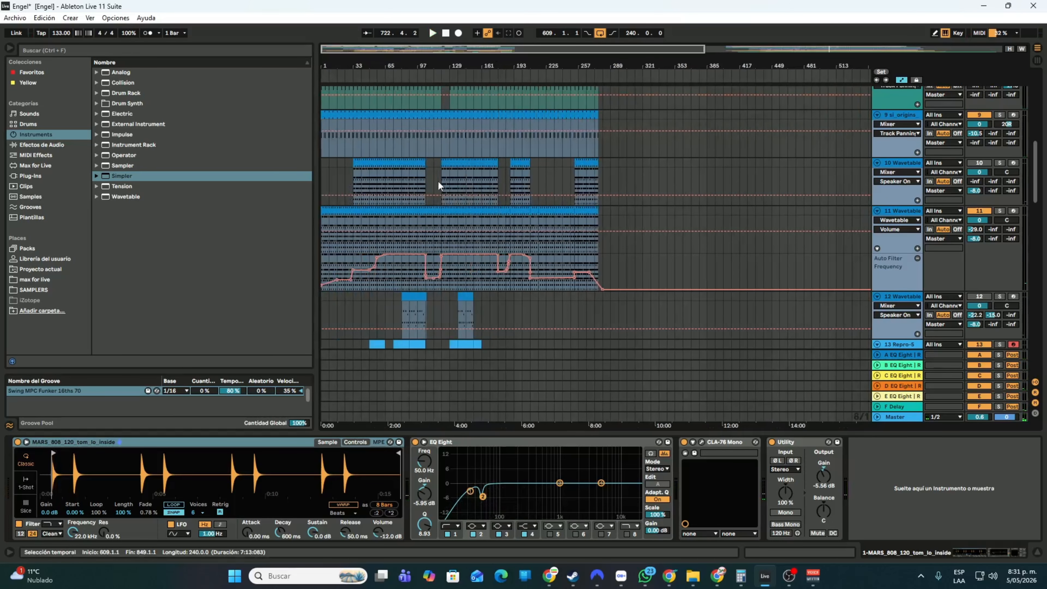
pyautogui.scroll(-3, 445, 172)
pyautogui.scroll(-2, 444, 169)
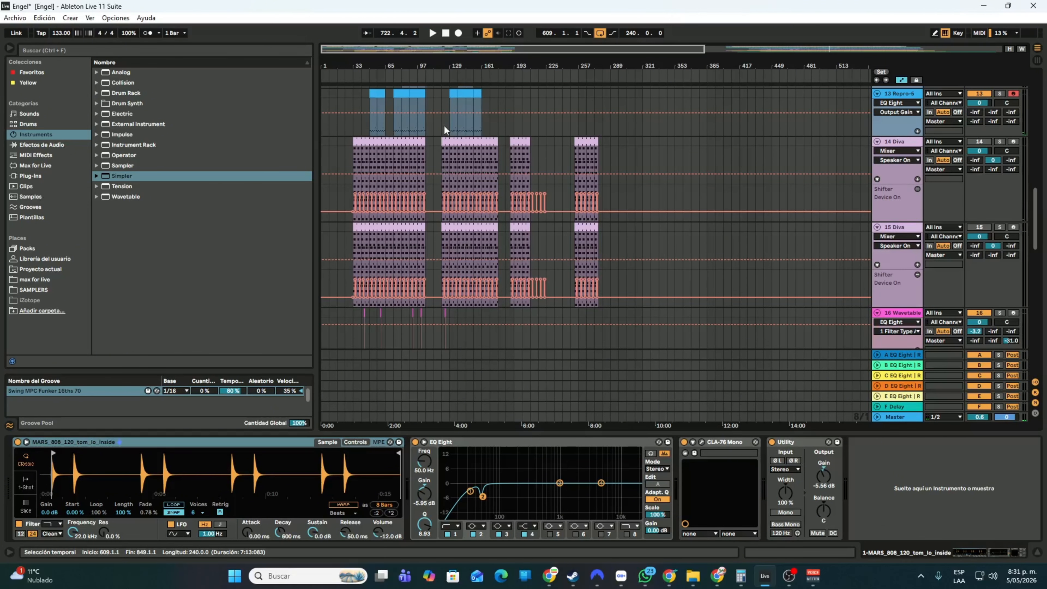
pyautogui.scroll(5, 444, 125)
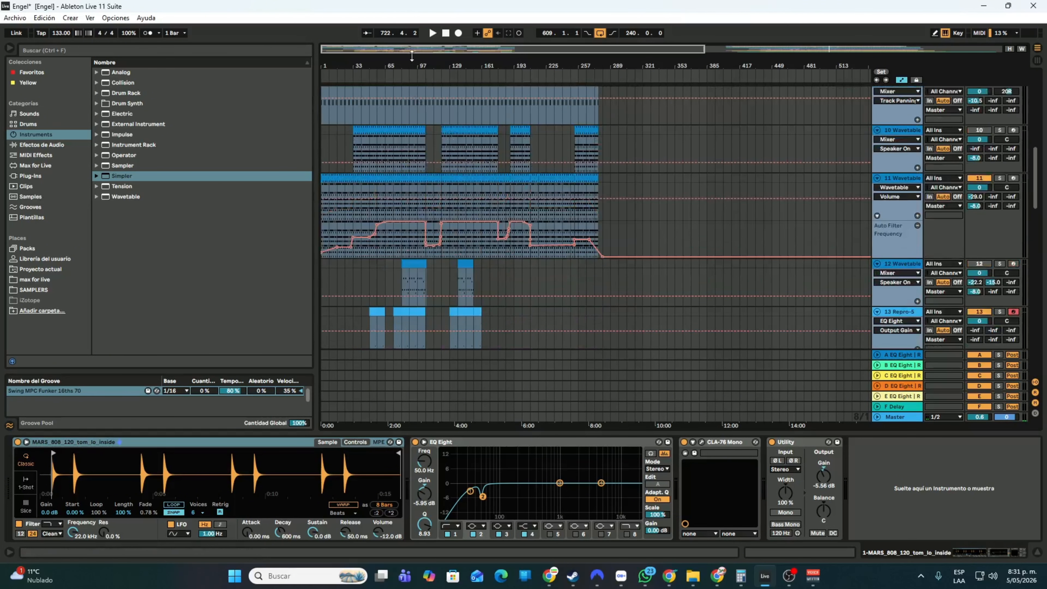
pyautogui.moveTo(453, 49); pyautogui.dragTo(470, 170)
pyautogui.scroll(-4, 469, 170)
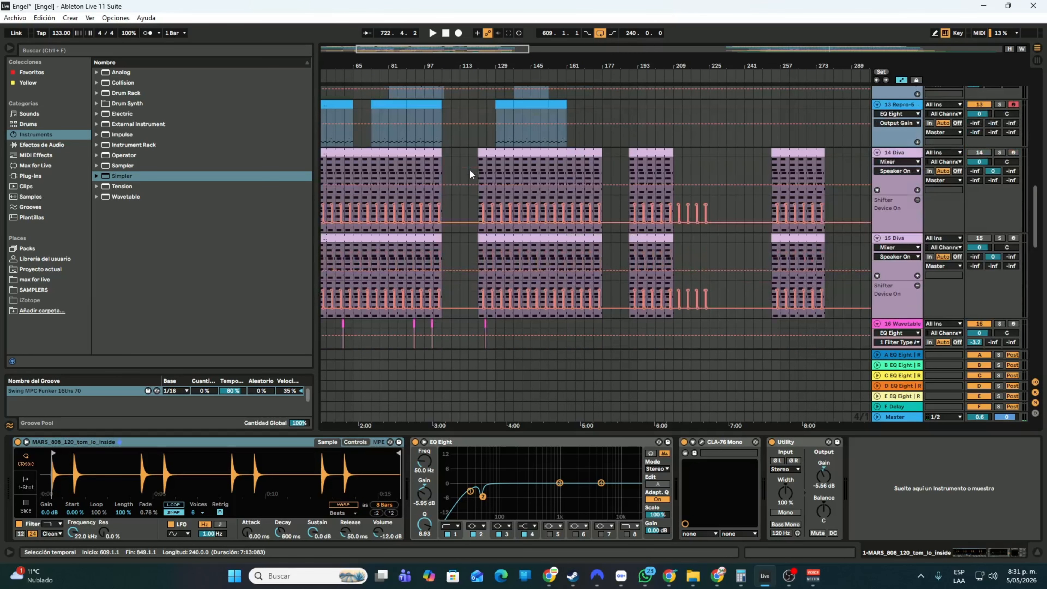
pyautogui.scroll(2, 469, 171)
pyautogui.moveTo(437, 66); pyautogui.dragTo(438, 49)
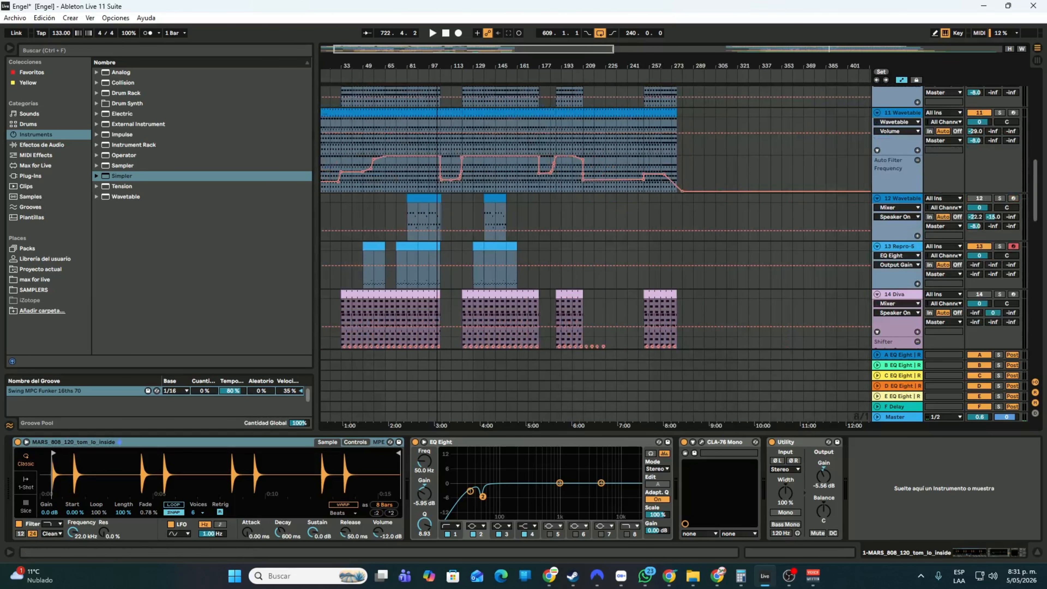
pyautogui.scroll(-5, 456, 243)
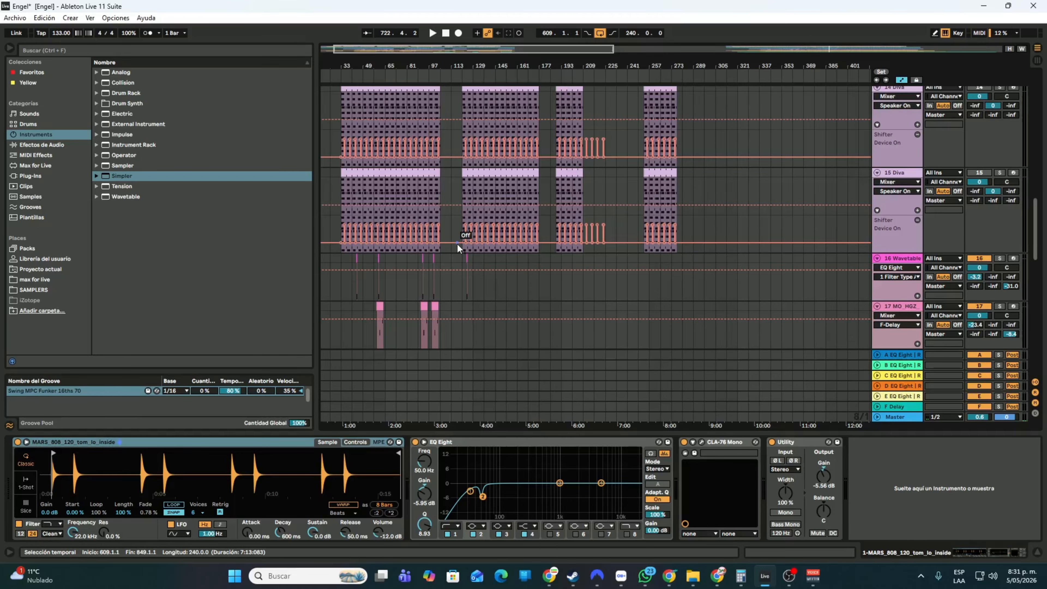
pyautogui.scroll(-5, 457, 242)
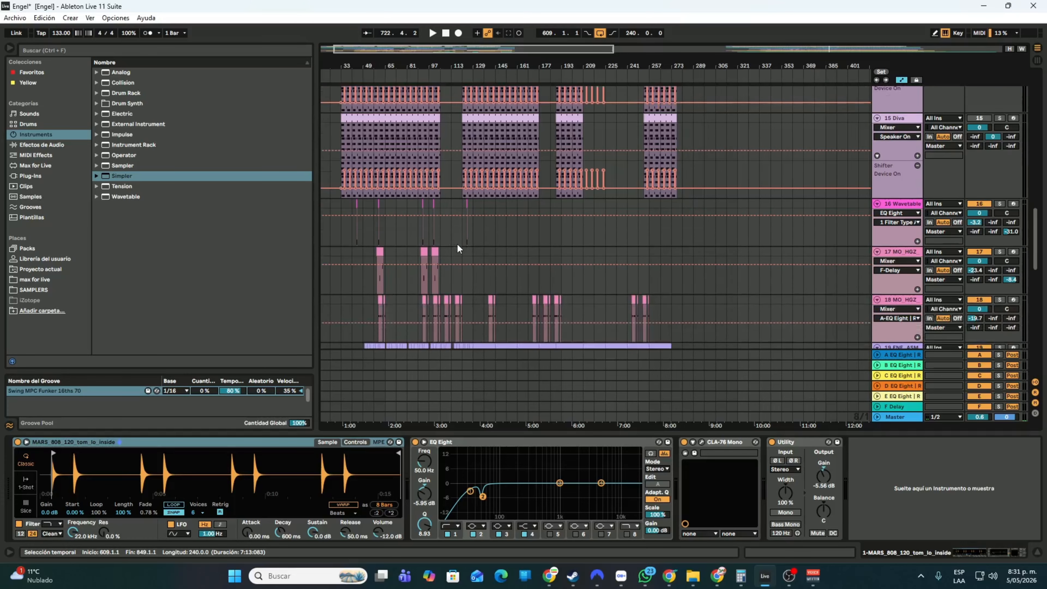
# Remove the section from bar 121 to bar 129 of the electric piano chords clip on track 22
pyautogui.scroll(-3, 457, 243)
pyautogui.scroll(-3, 576, 275)
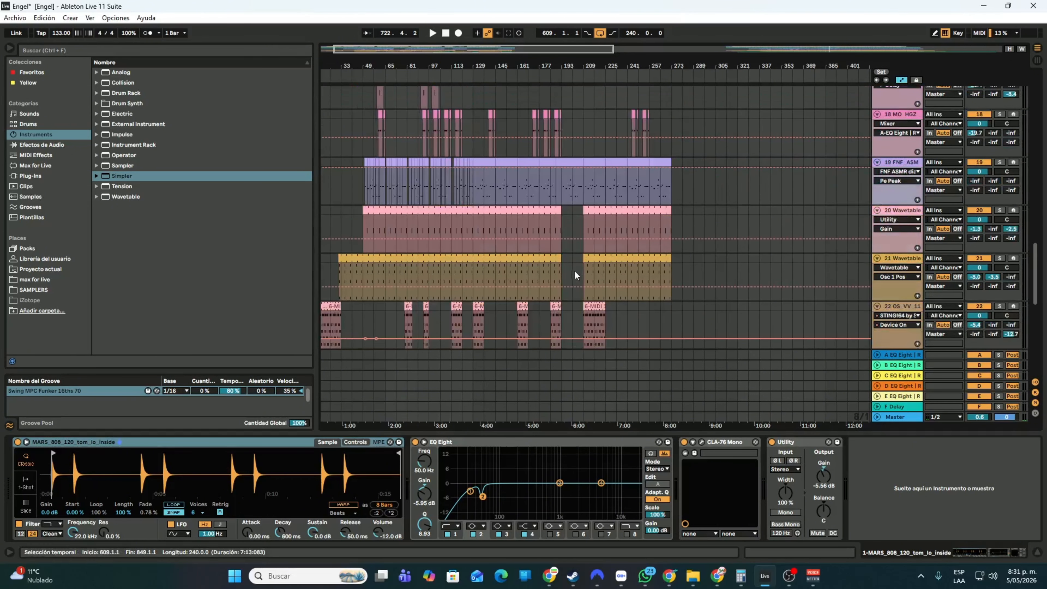
pyautogui.scroll(-7, 443, 219)
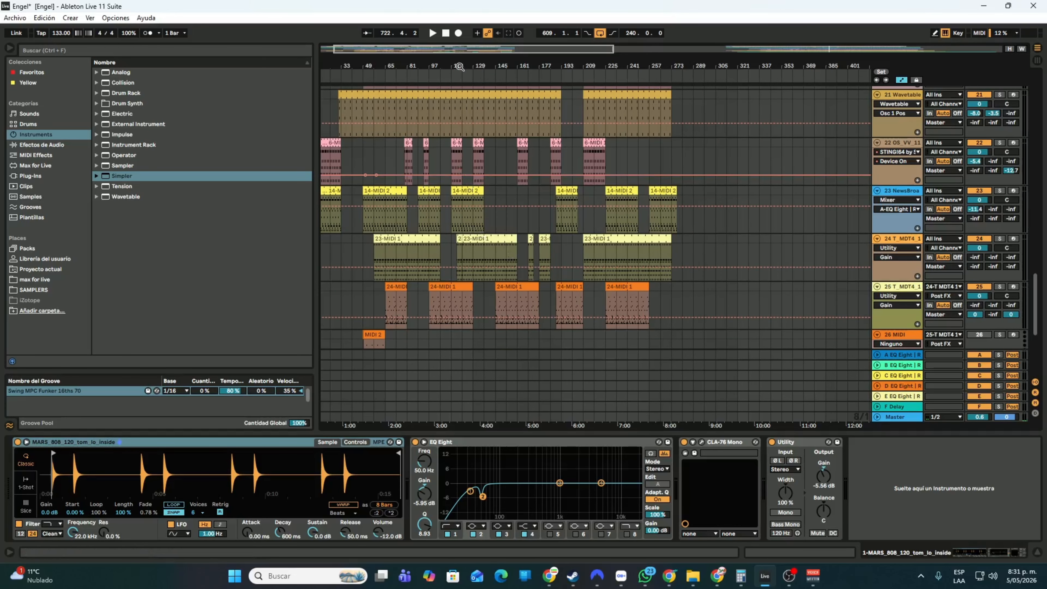
pyautogui.moveTo(459, 67); pyautogui.dragTo(493, 146)
pyautogui.click(483, 164)
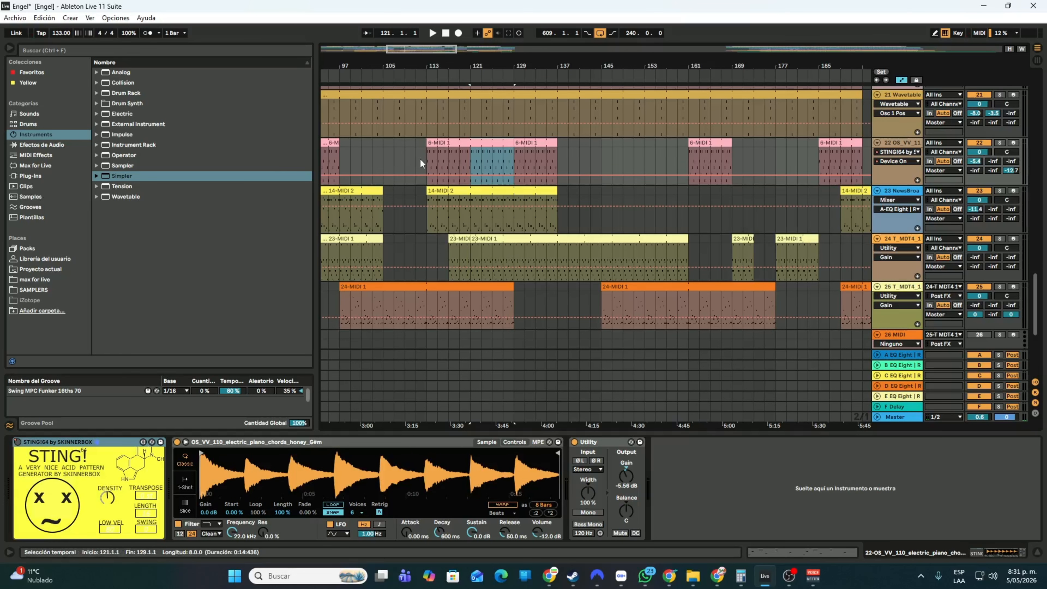
pyautogui.press('Delete')
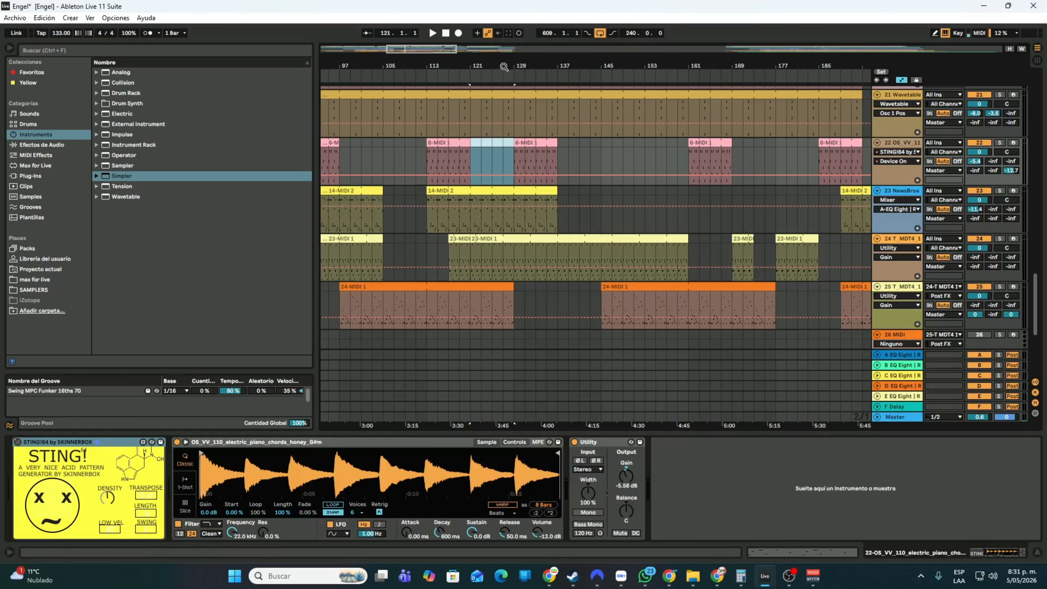
# Examine the arrangement's overall intro, build-up and outro shape, from the lower tracks up to the drums
pyautogui.moveTo(503, 66); pyautogui.dragTo(503, 60)
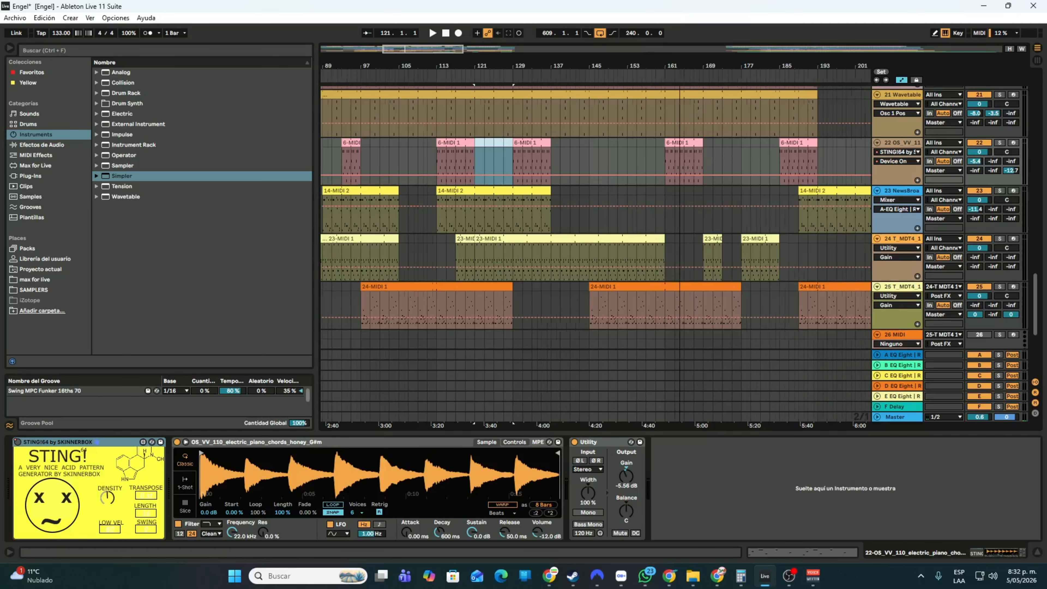
pyautogui.moveTo(679, 66); pyautogui.dragTo(478, 26)
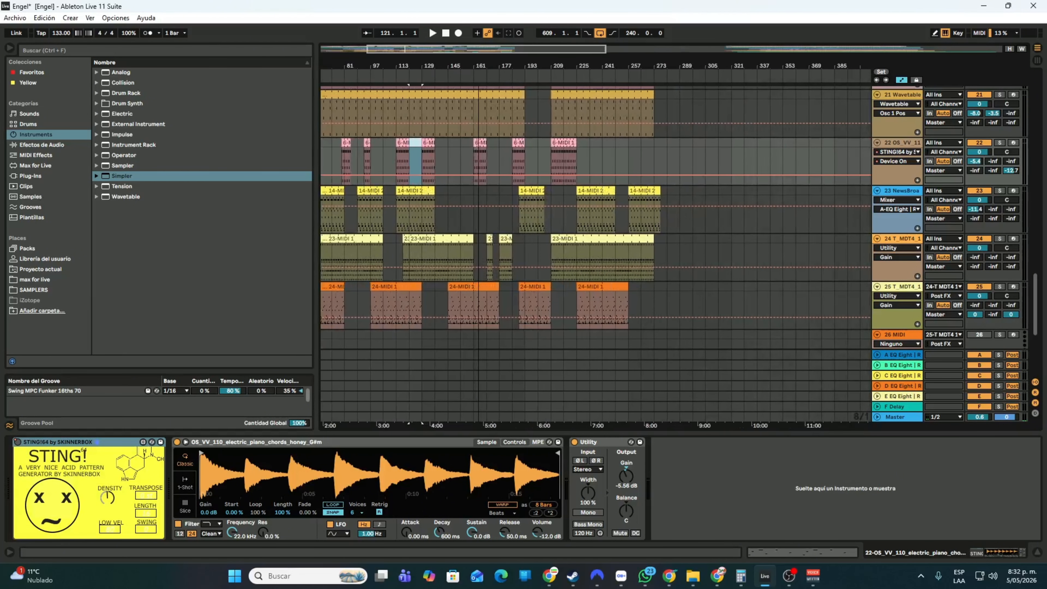
pyautogui.scroll(-5, 531, 249)
pyautogui.scroll(15, 527, 241)
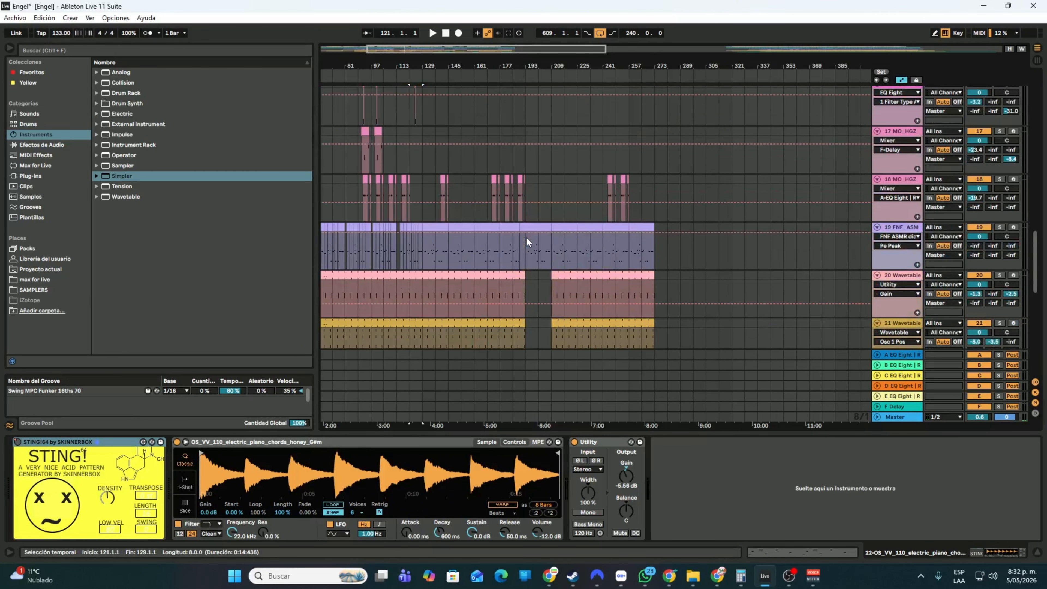
pyautogui.moveTo(384, 66); pyautogui.dragTo(489, 65)
pyautogui.scroll(-3, 498, 248)
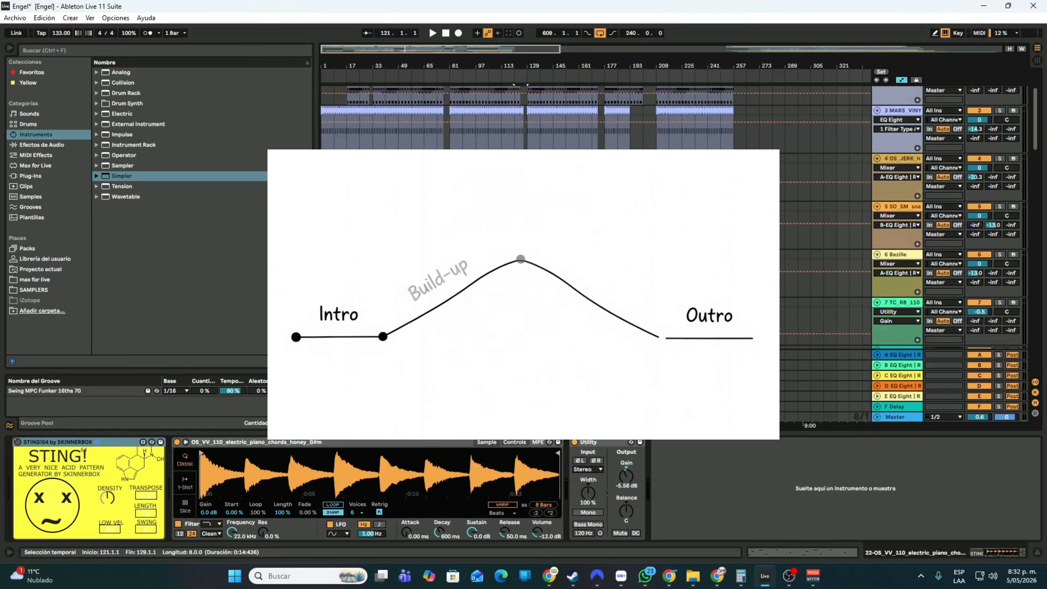
pyautogui.scroll(-5, 676, 217)
pyautogui.scroll(-2, 676, 217)
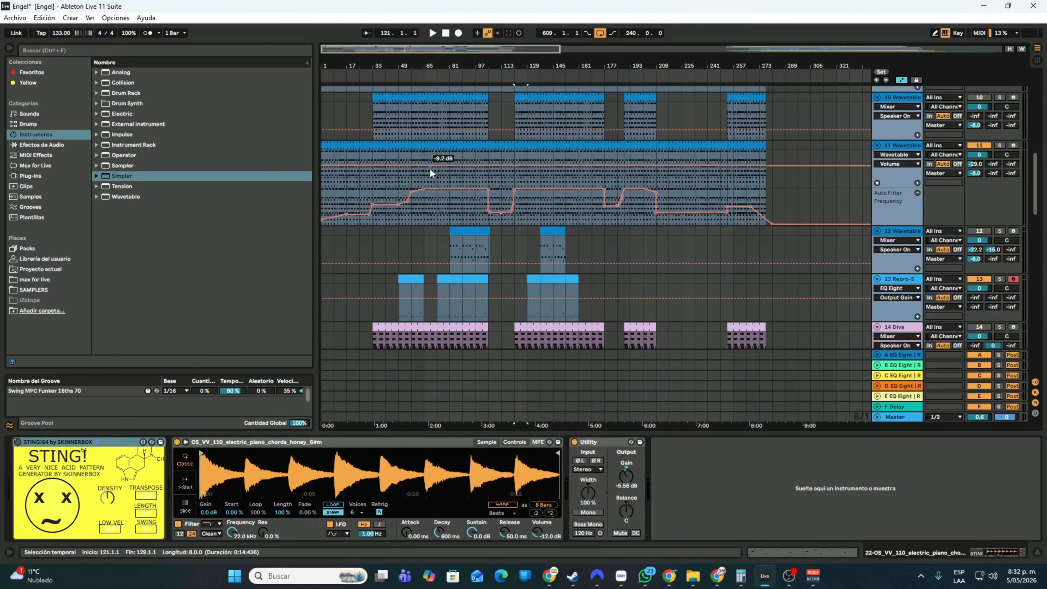
pyautogui.scroll(3, 433, 180)
pyautogui.scroll(10, 433, 180)
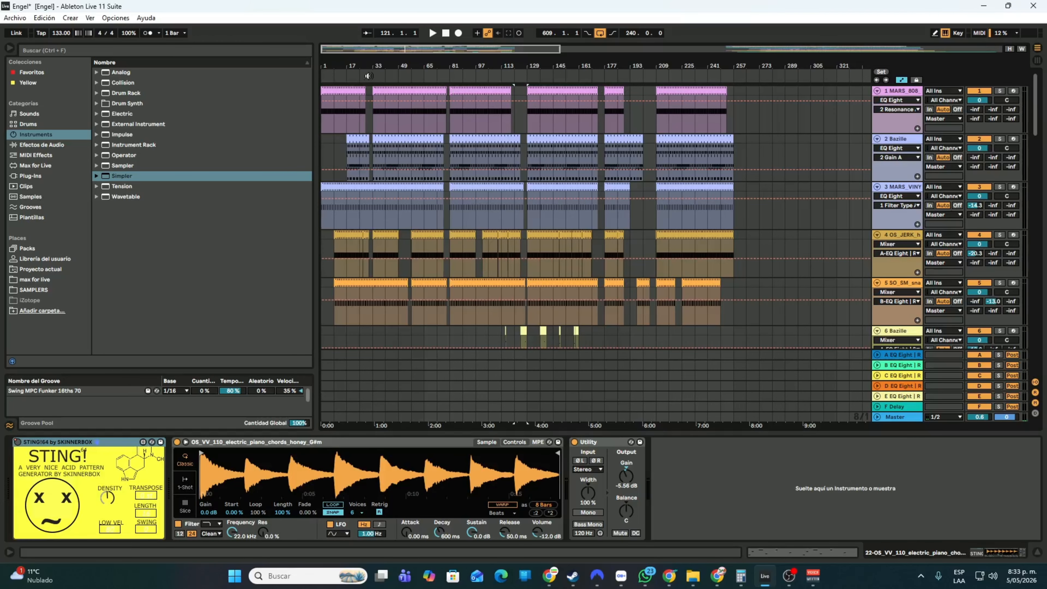
# Play the song from bar 1 and examine which clips form the intro on the drum tracks and tracks 7 to 9
pyautogui.moveTo(354, 66); pyautogui.dragTo(356, 107)
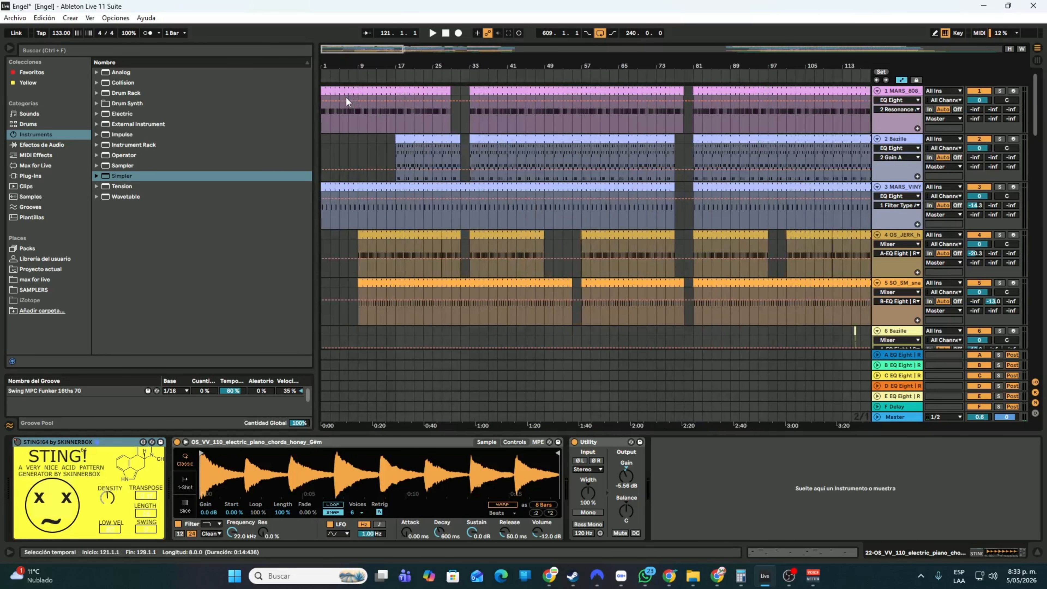
pyautogui.click(322, 70)
pyautogui.scroll(-4, 369, 156)
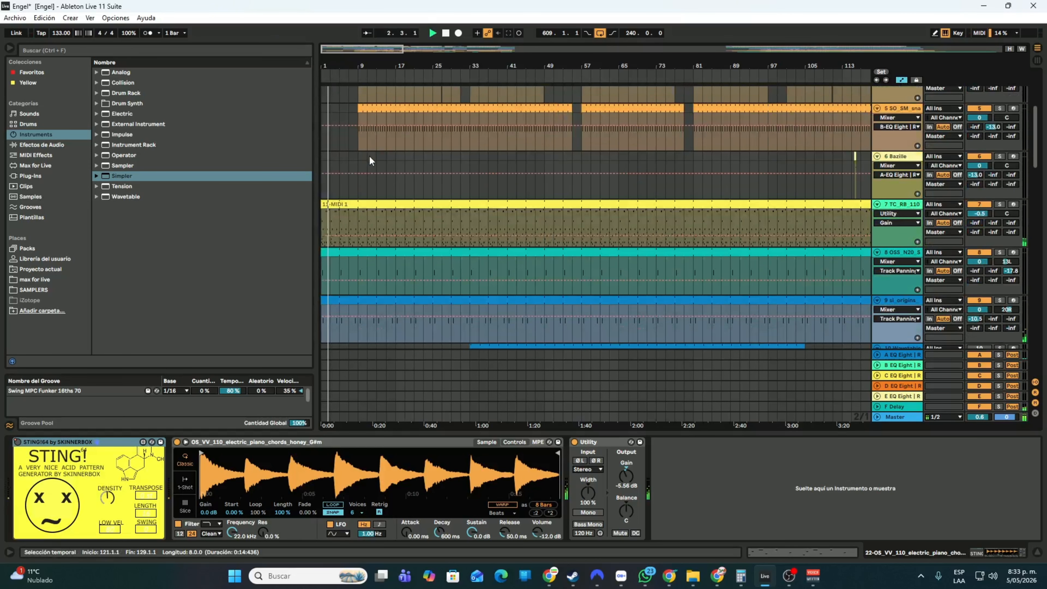
pyautogui.scroll(-2, 364, 156)
pyautogui.scroll(5, 363, 158)
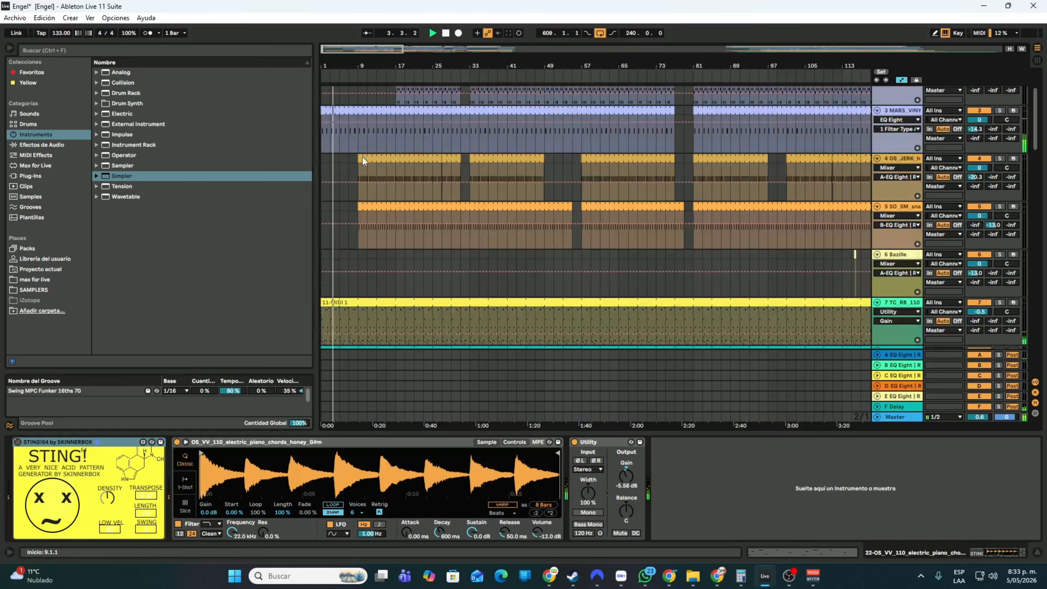
pyautogui.scroll(3, 362, 157)
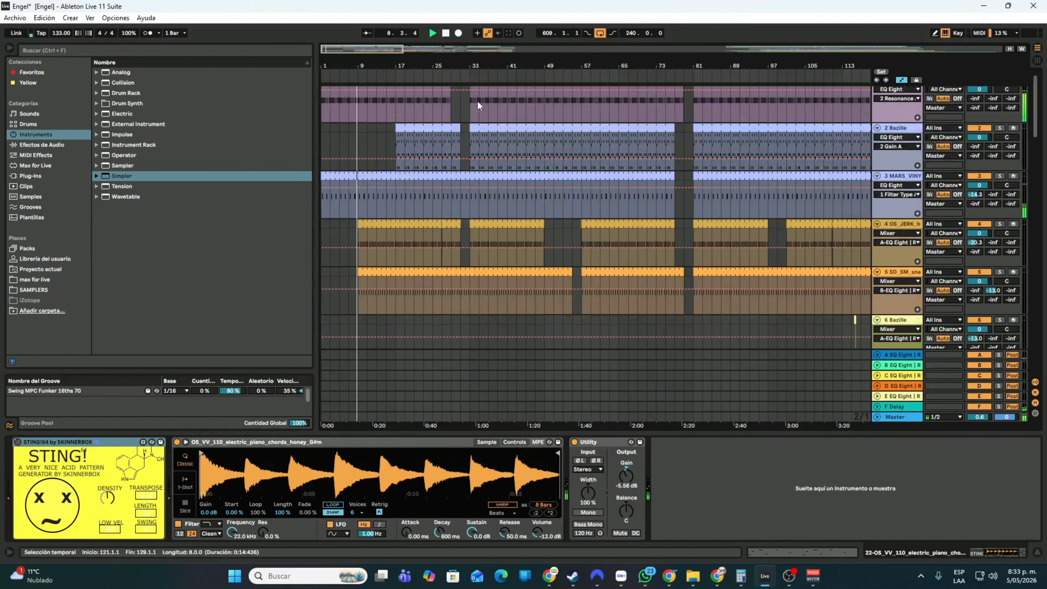
# Continue playback from about bar 16 and inspect the drum gap and the track 10 synth entry around bar 33
pyautogui.click(393, 73)
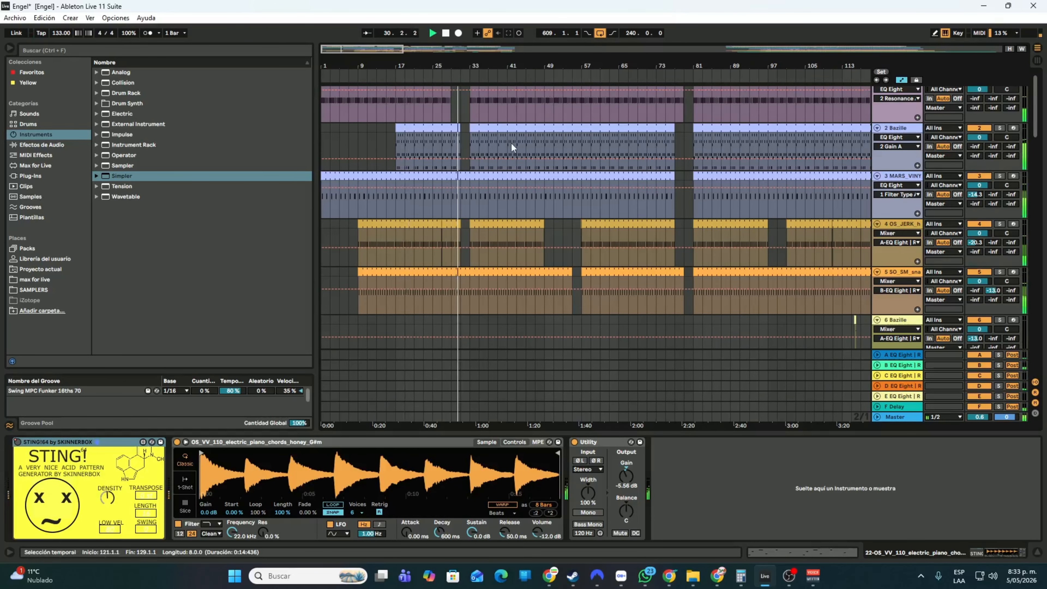
pyautogui.scroll(-3, 511, 143)
pyautogui.scroll(-3, 509, 142)
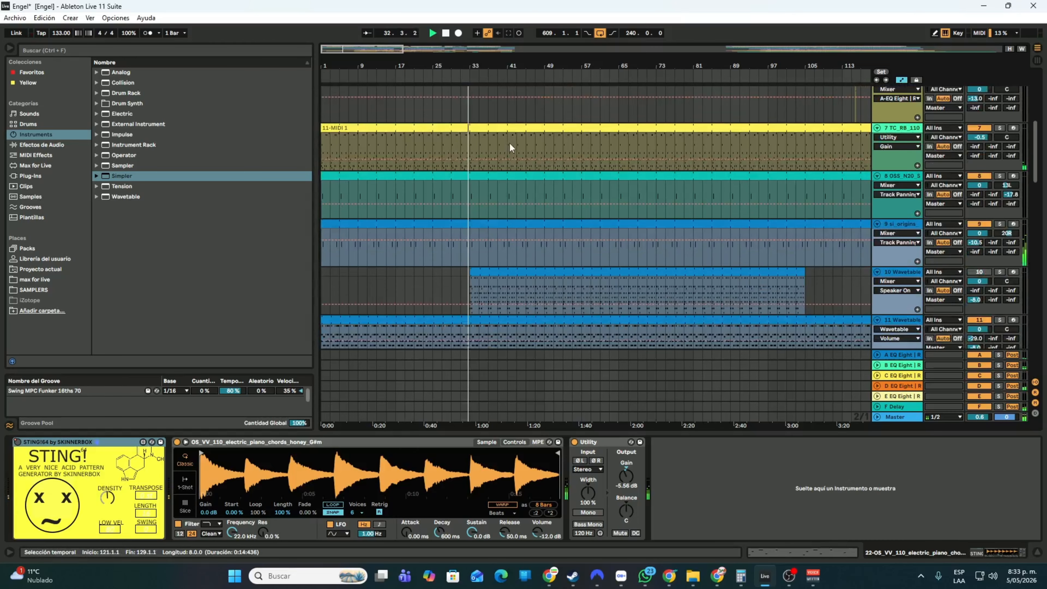
pyautogui.scroll(5, 509, 142)
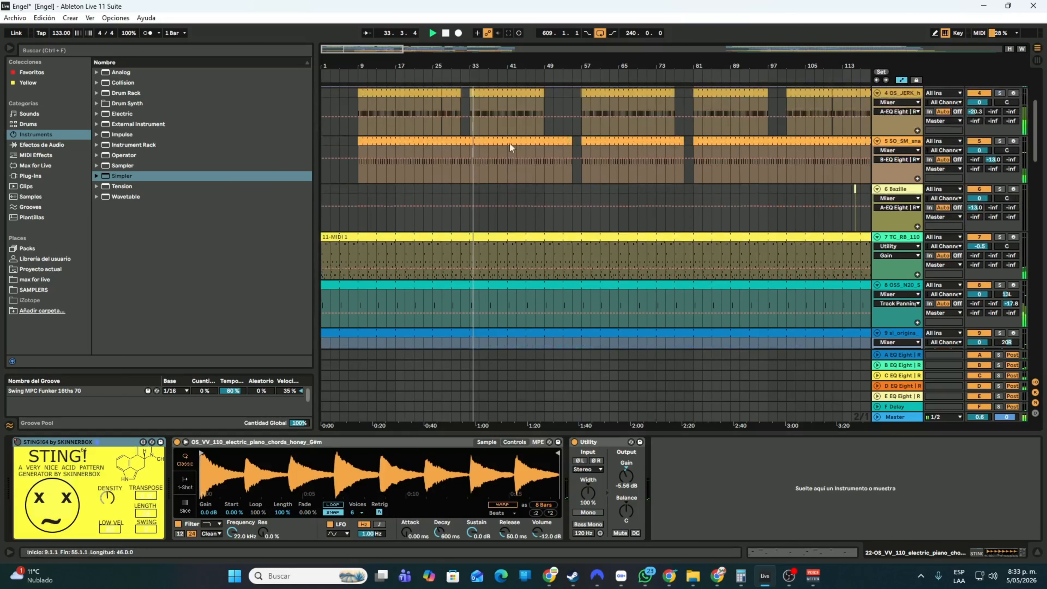
pyautogui.scroll(2, 510, 142)
# Compare the clip gaps on tracks 2 to 8 and play the section starting at about bar 81
pyautogui.moveTo(479, 64); pyautogui.dragTo(479, 31)
pyautogui.scroll(-3, 490, 220)
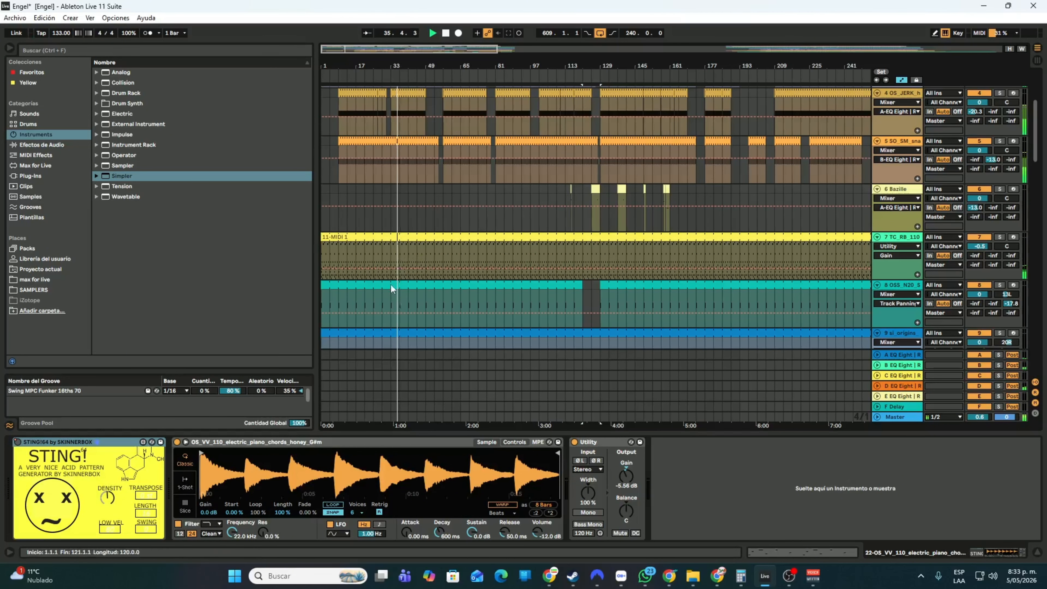
pyautogui.scroll(-3, 392, 285)
pyautogui.scroll(5, 405, 279)
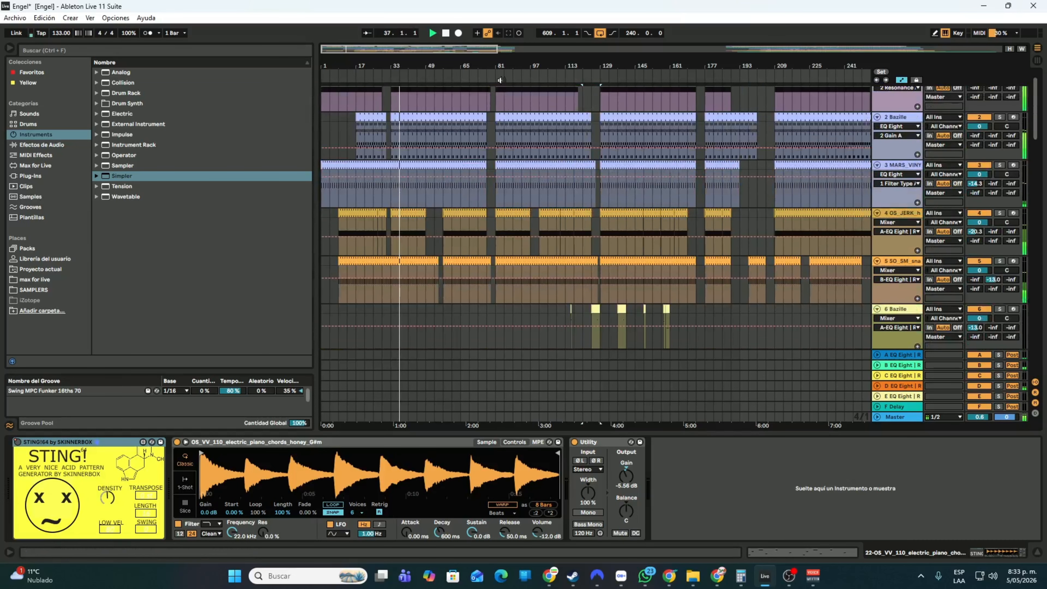
pyautogui.click(497, 77)
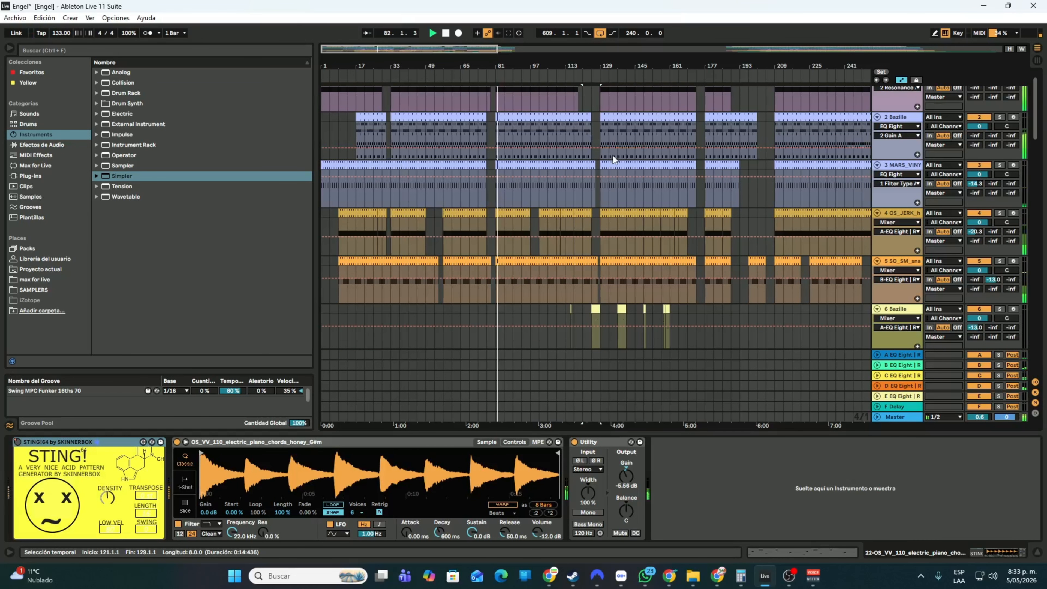
pyautogui.scroll(-2, 637, 167)
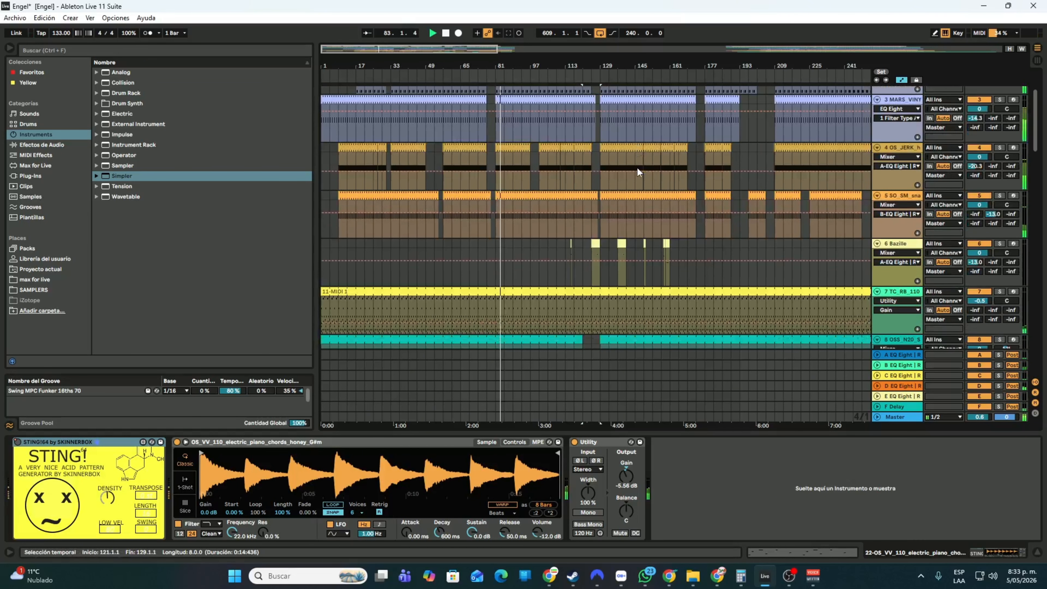
pyautogui.scroll(-1, 568, 182)
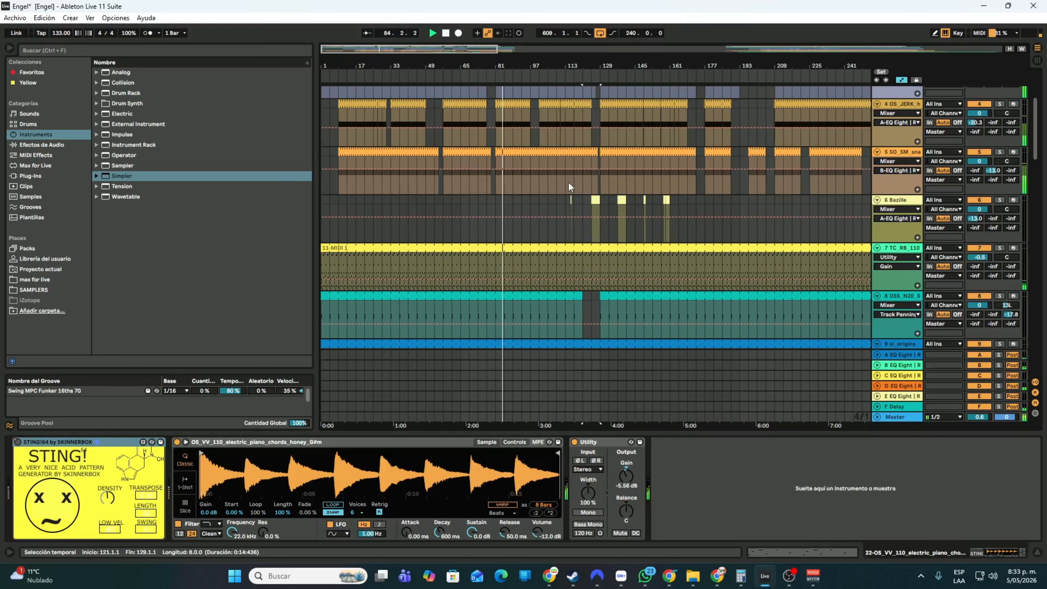
pyautogui.scroll(1, 569, 182)
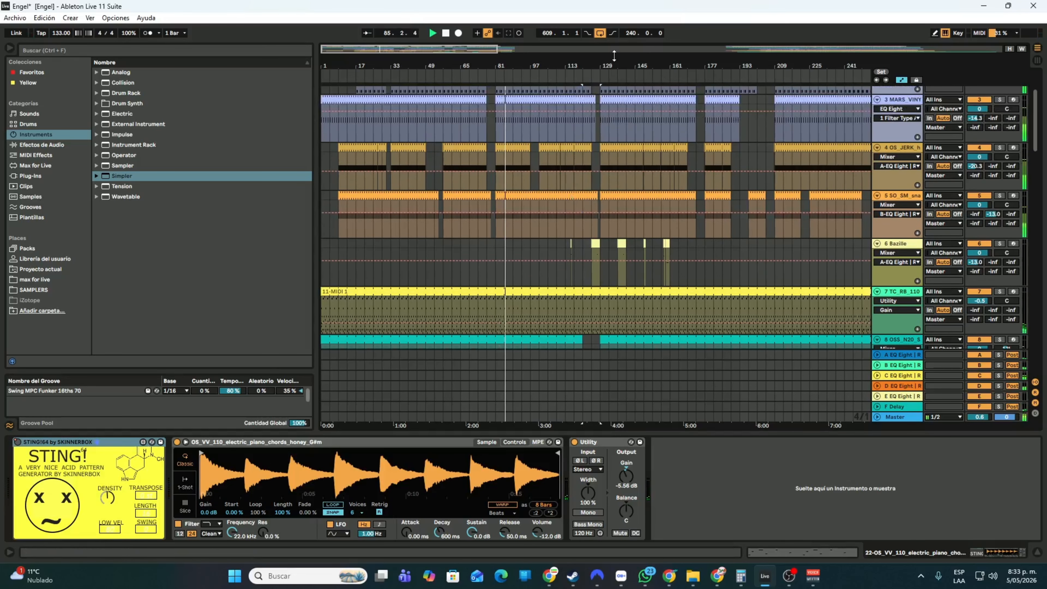
# Play the late break from about bar 192 to bar 209 and inspect the removed clips on drum tracks 1 to 5
pyautogui.moveTo(614, 62); pyautogui.dragTo(477, 48)
pyautogui.scroll(-1, 463, 202)
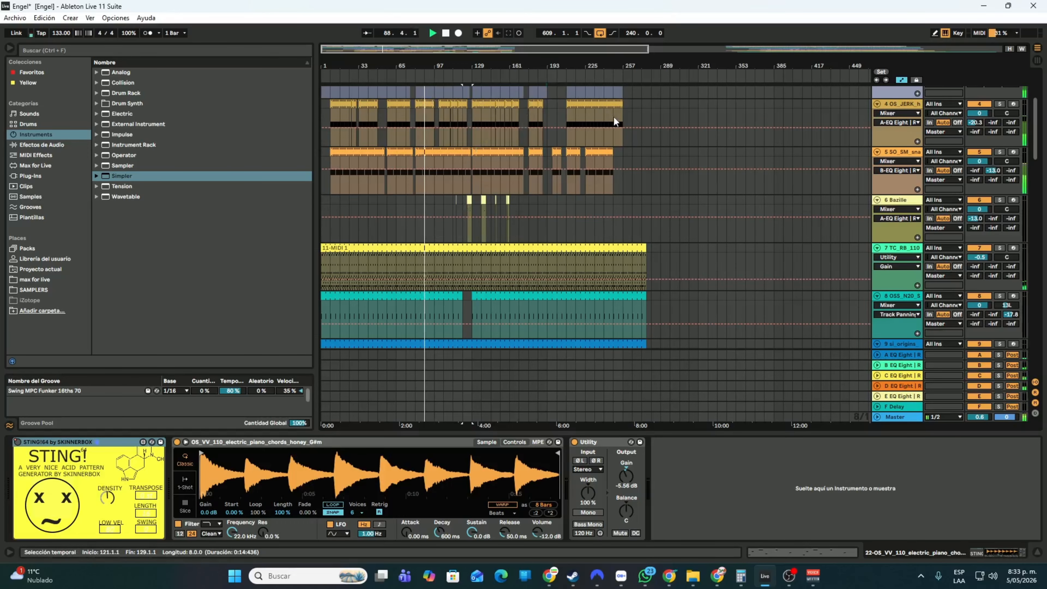
pyautogui.scroll(1, 590, 164)
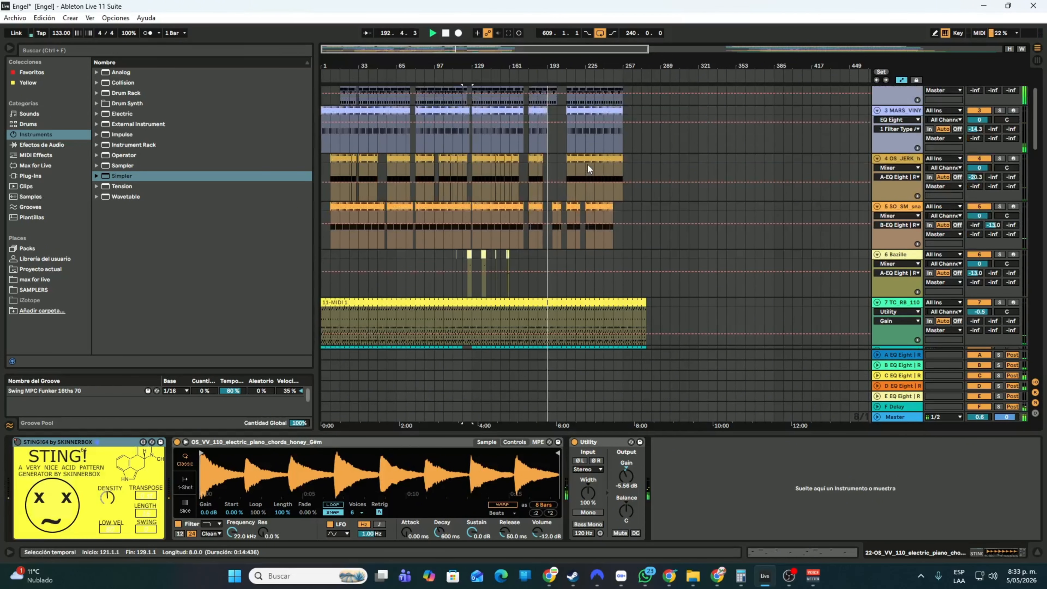
pyautogui.scroll(1, 589, 126)
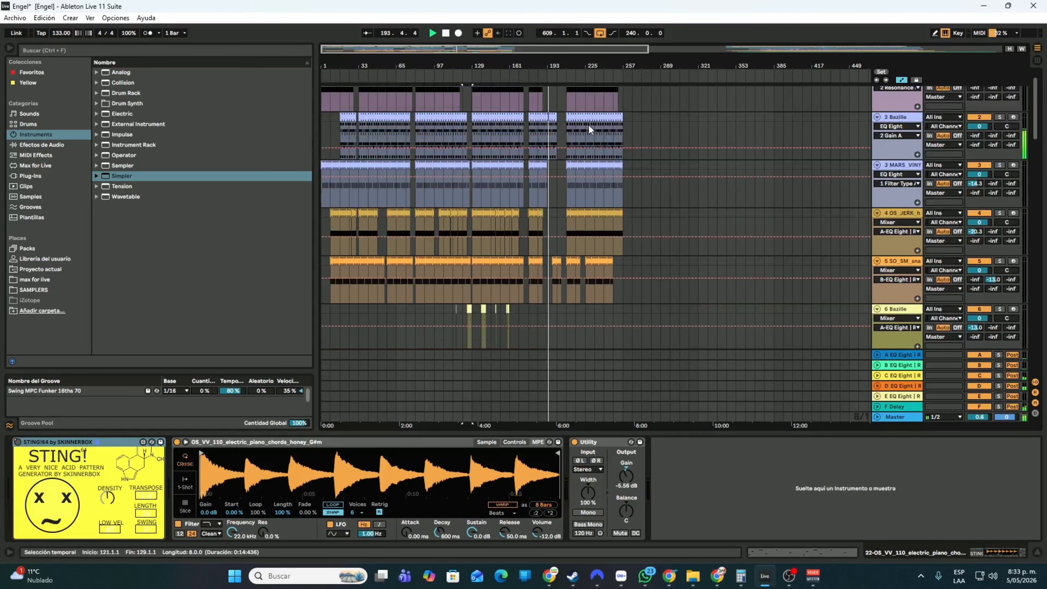
pyautogui.scroll(1, 592, 135)
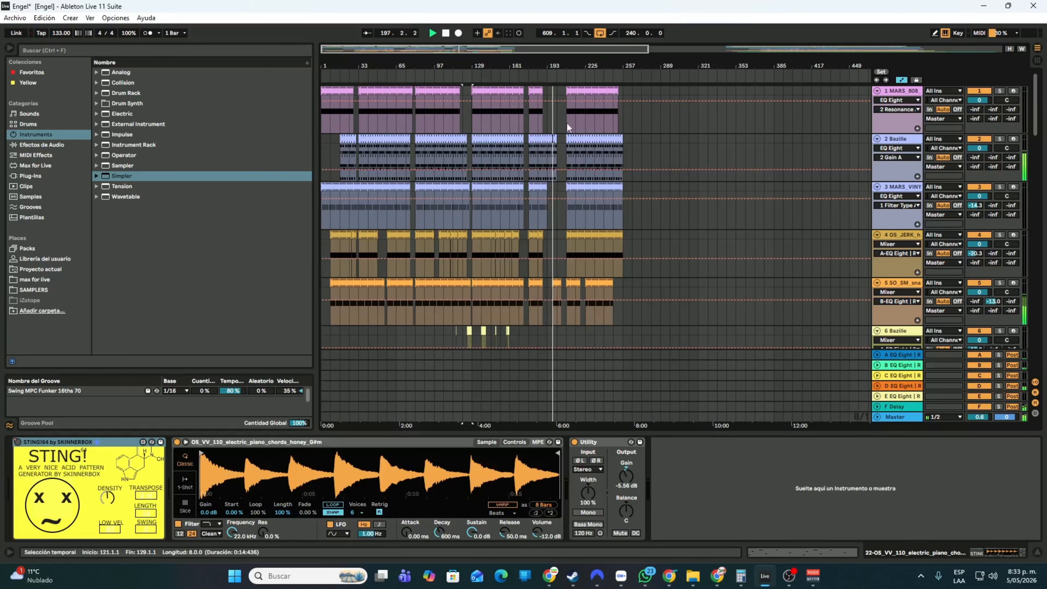
pyautogui.scroll(3, 567, 123)
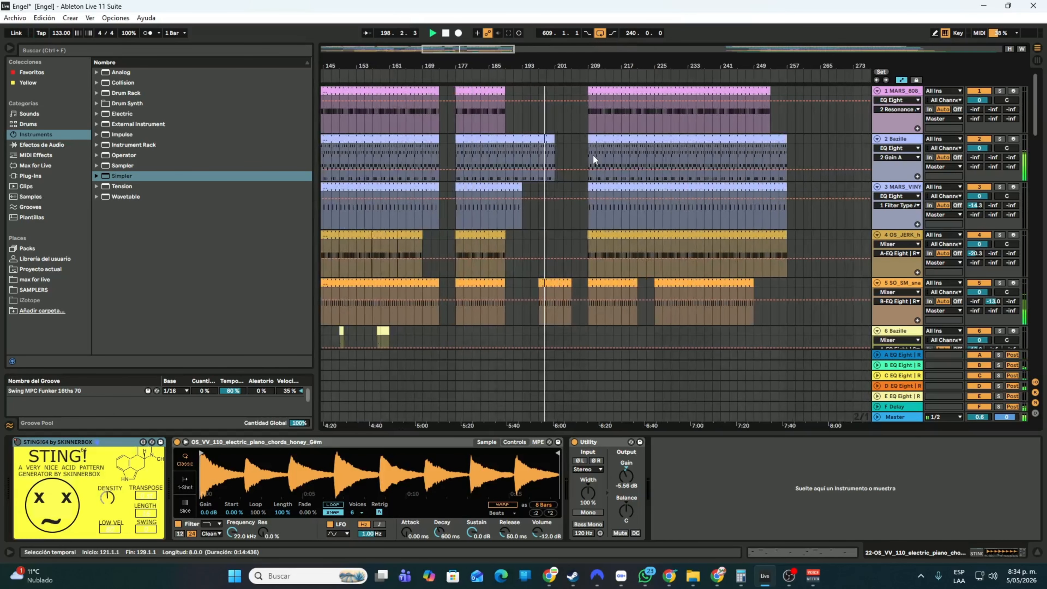
pyautogui.scroll(-4, 559, 176)
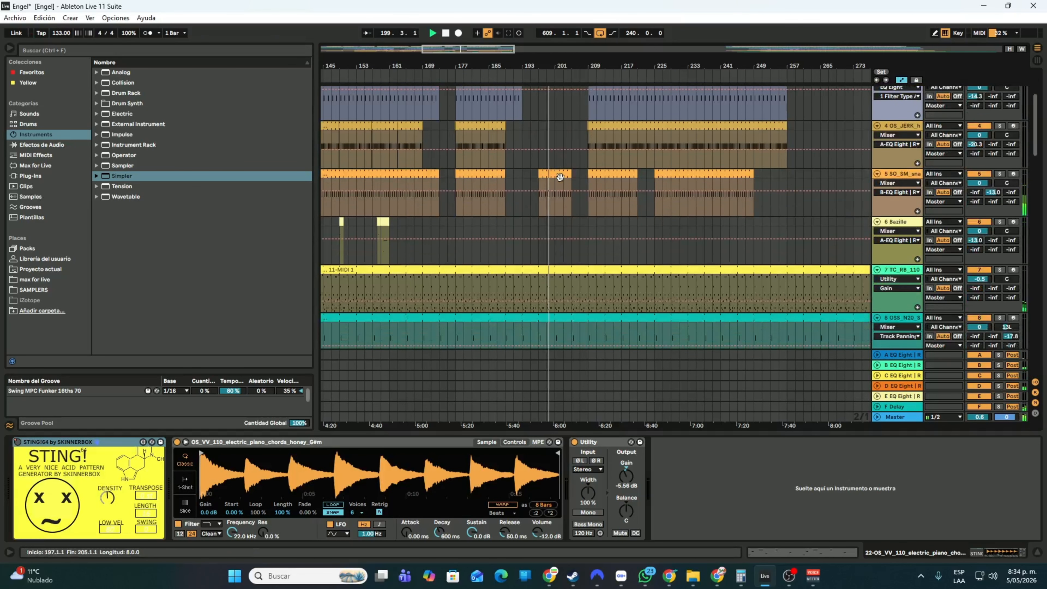
pyautogui.scroll(4, 559, 177)
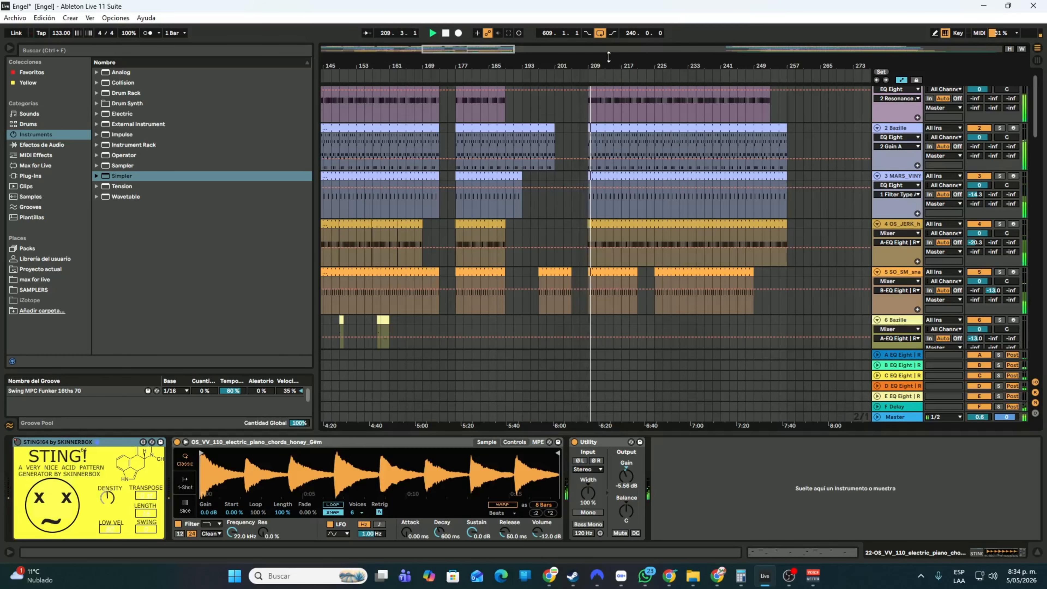
# Examine the final section after bar 209 and play its ending from about bar 251 with the track 11 filter automation
pyautogui.scroll(-5, 618, 188)
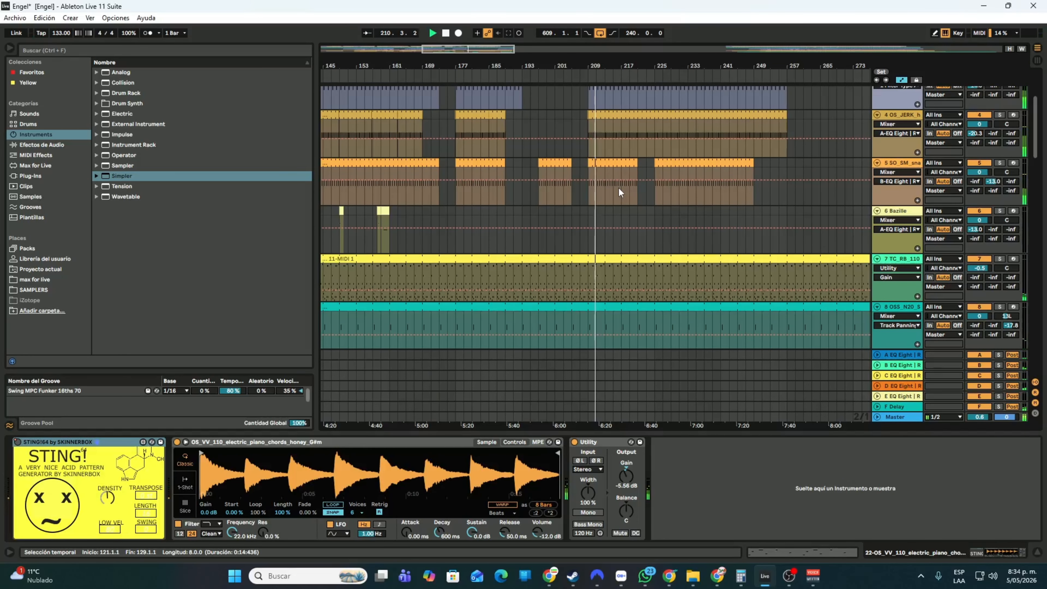
pyautogui.scroll(5, 618, 189)
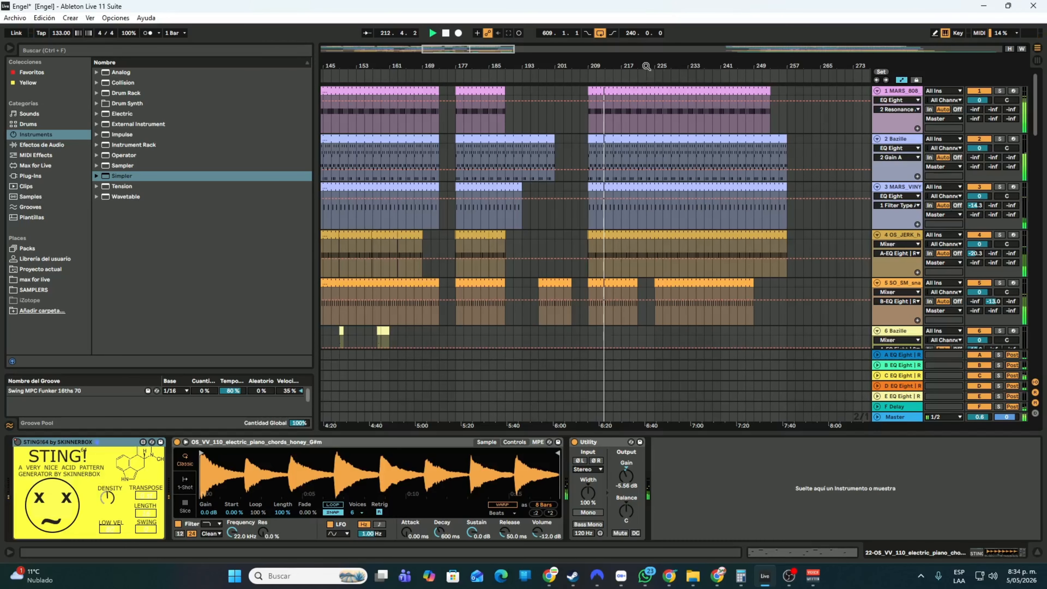
pyautogui.hscroll(3, 591, 222)
pyautogui.scroll(-15, 592, 218)
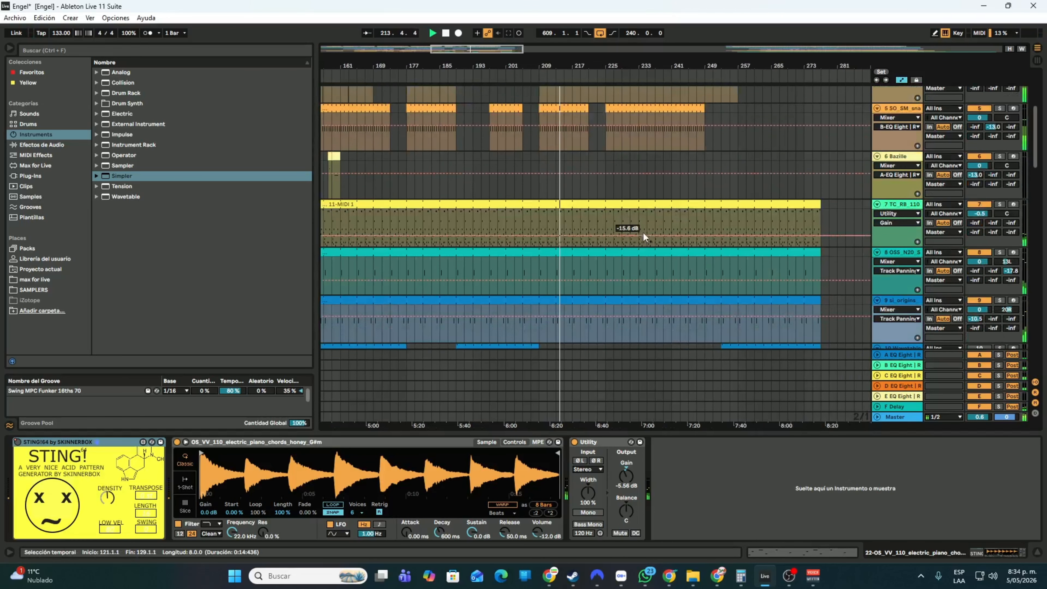
pyautogui.click(739, 202)
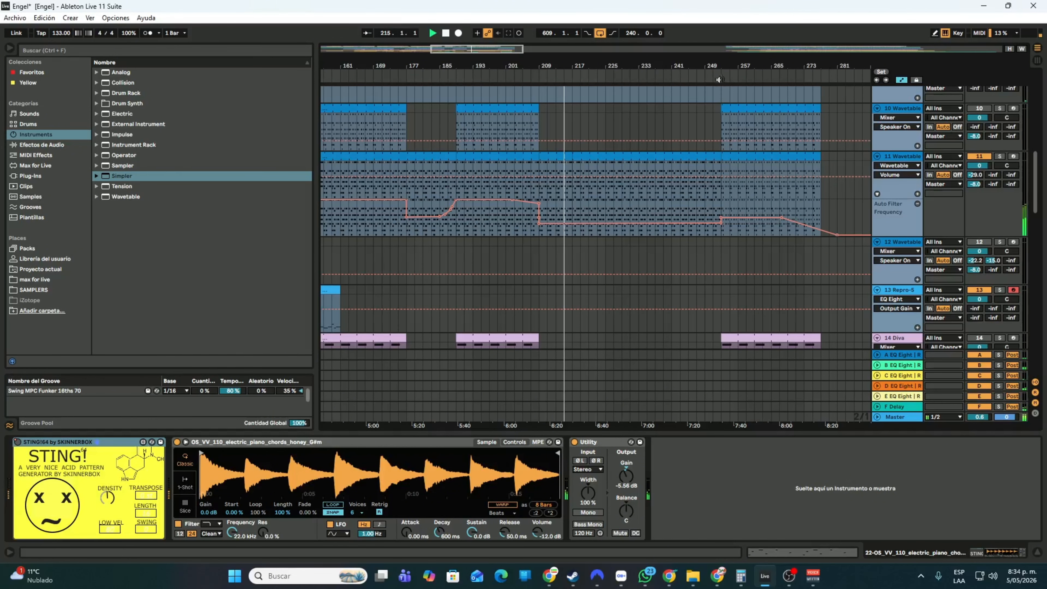
pyautogui.hscroll(2, 727, 156)
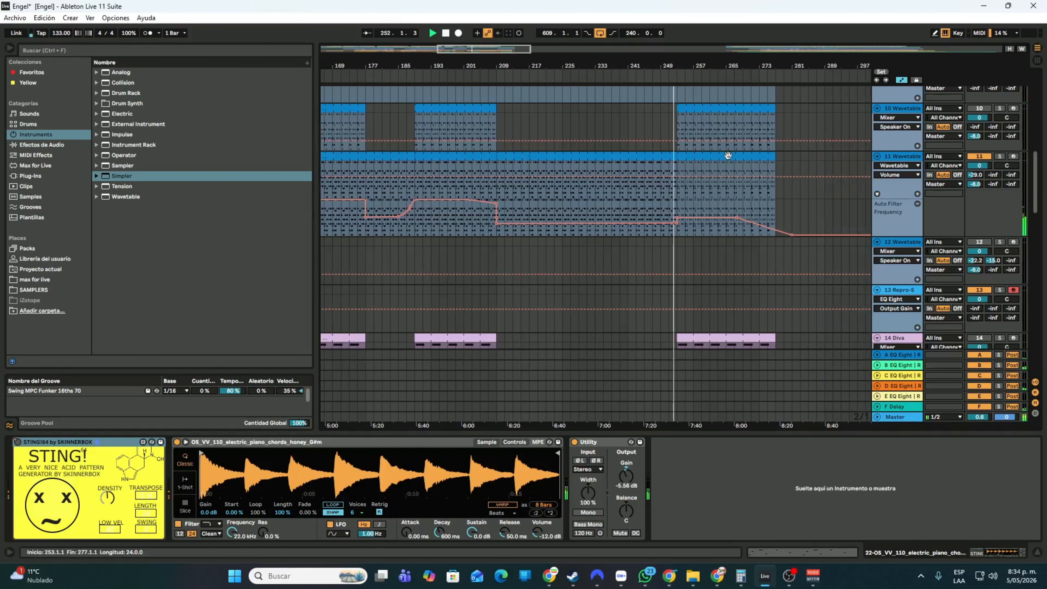
# Play the ending past bar 257 and inspect where the clips on drum tracks 1 to 5 stop
pyautogui.scroll(7, 728, 156)
pyautogui.scroll(6, 728, 155)
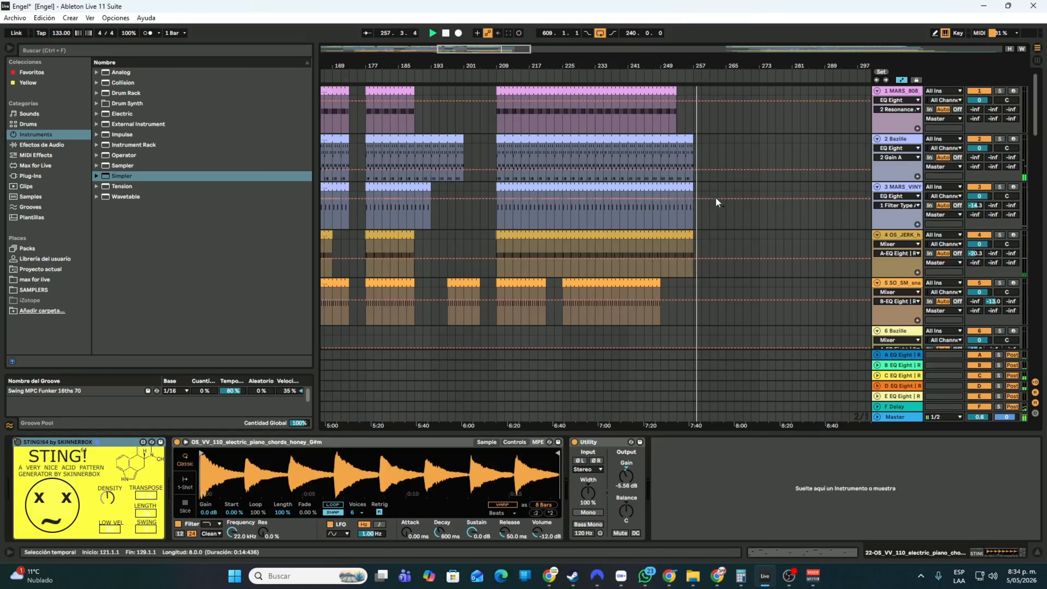
pyautogui.scroll(-5, 716, 199)
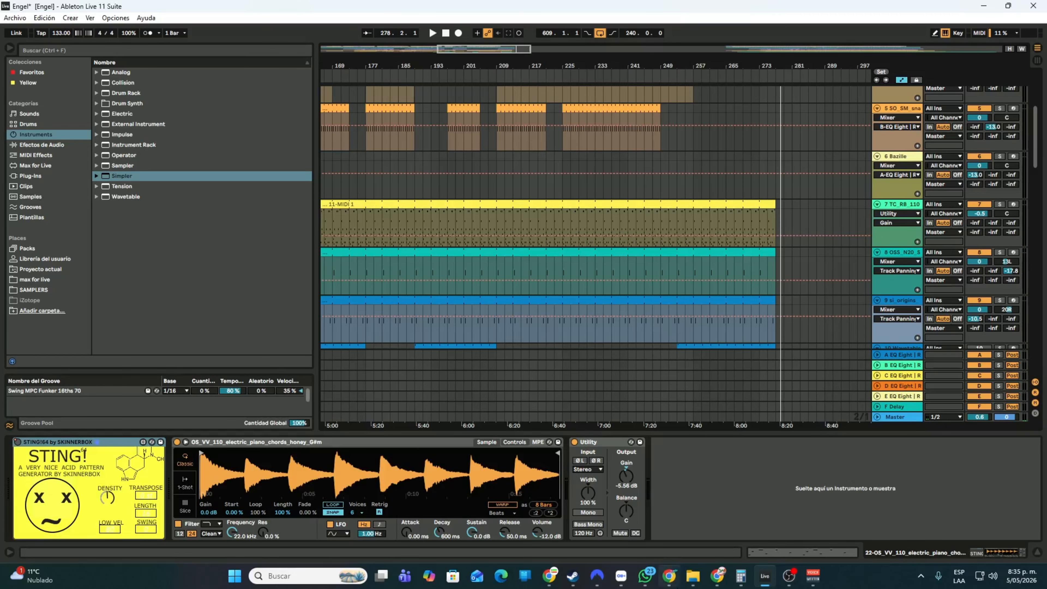
pyautogui.scroll(5, 535, 203)
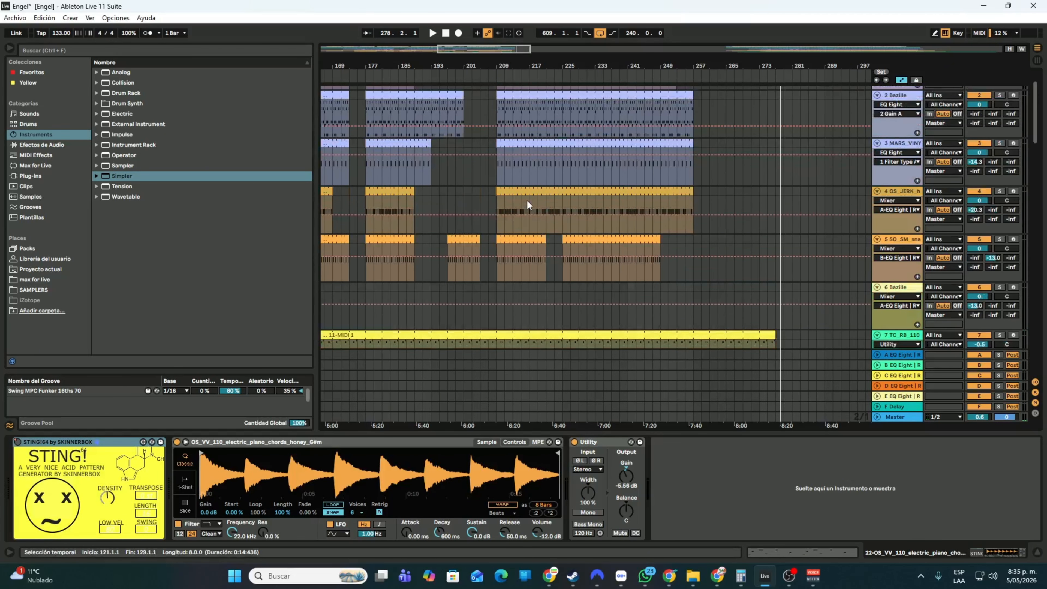
# Examine the return of drum tracks 1 to 5 at bar 209 up close and play that re-entry
pyautogui.moveTo(470, 63); pyautogui.dragTo(642, 66)
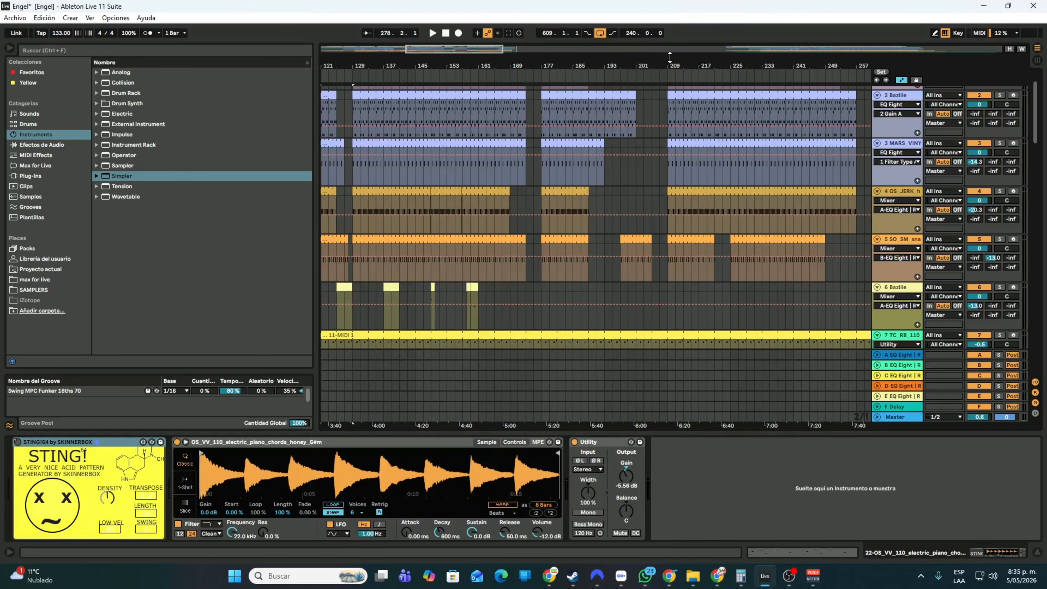
pyautogui.moveTo(669, 58); pyautogui.dragTo(644, 63)
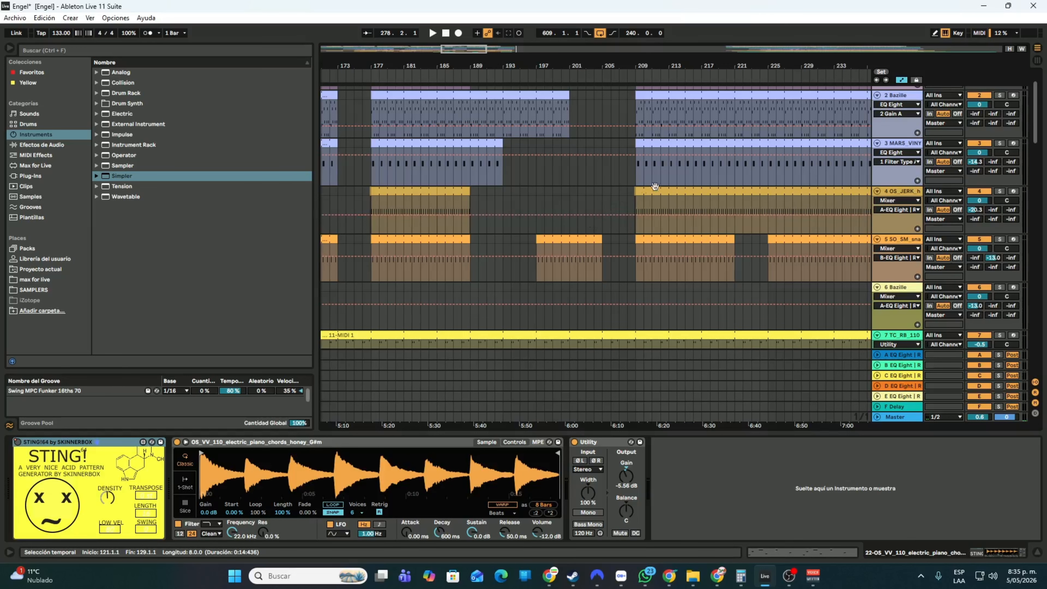
pyautogui.moveTo(639, 57); pyautogui.dragTo(597, 69)
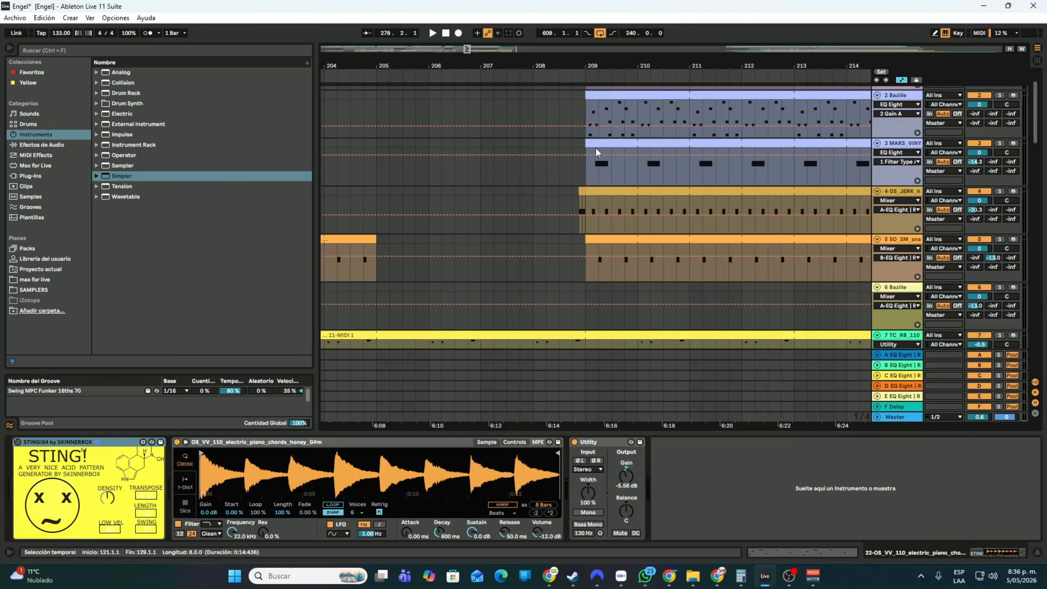
pyautogui.scroll(2, 593, 147)
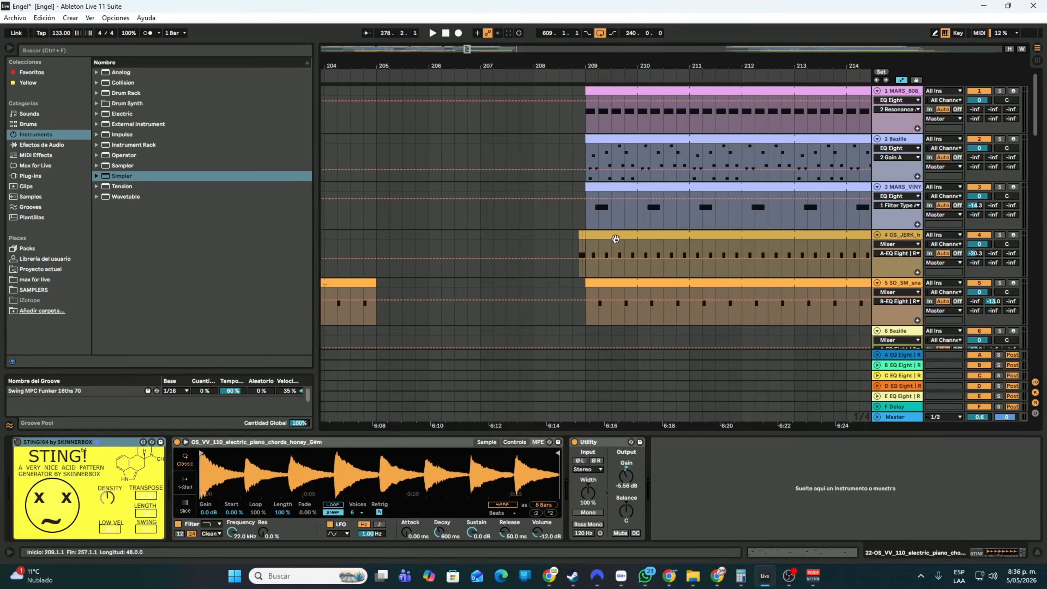
pyautogui.click(428, 73)
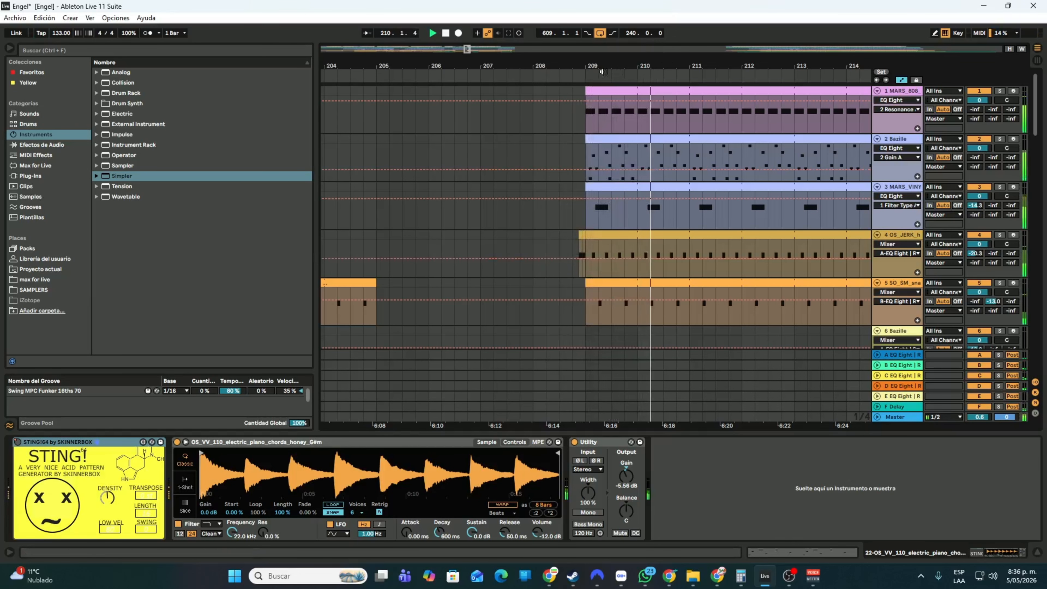
pyautogui.click(570, 74)
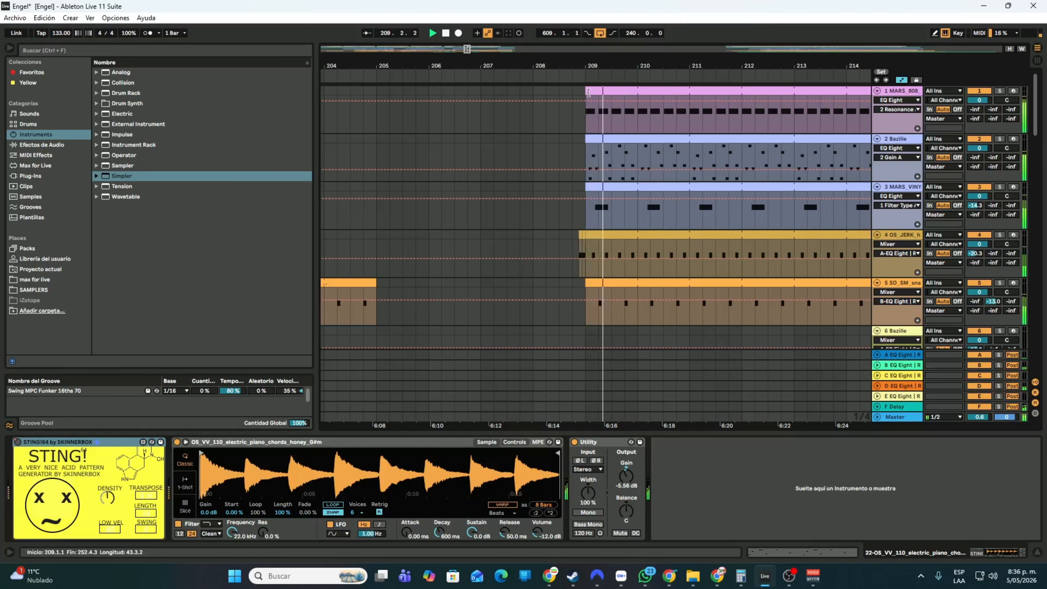
pyautogui.press('space')
# Examine the clip endings on tracks 1, 4 and 5 at bar 189 and play the transition into the break
pyautogui.moveTo(573, 66); pyautogui.dragTo(620, 16)
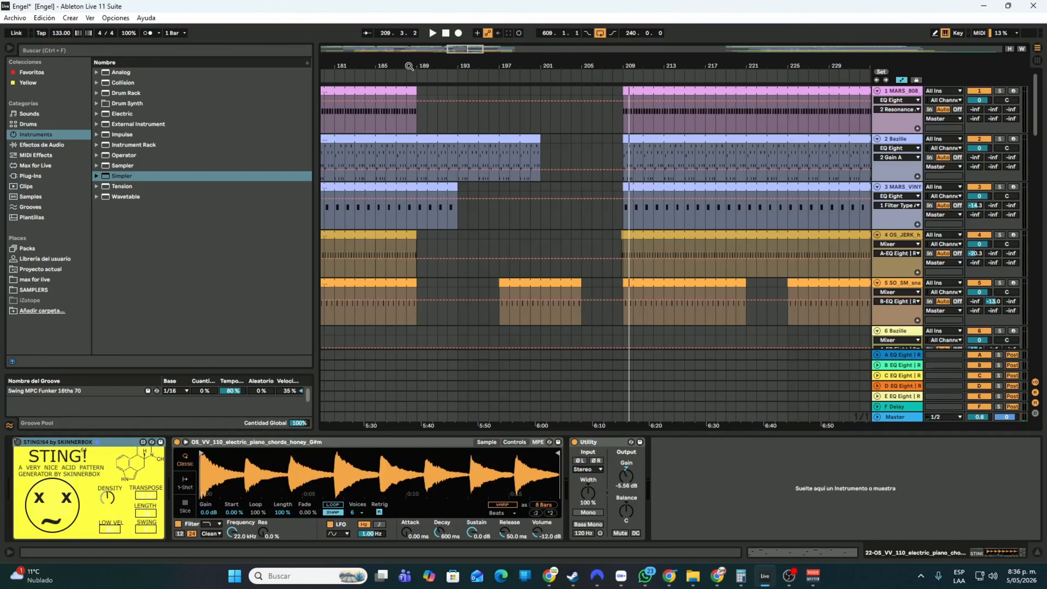
pyautogui.moveTo(409, 66); pyautogui.dragTo(454, 233)
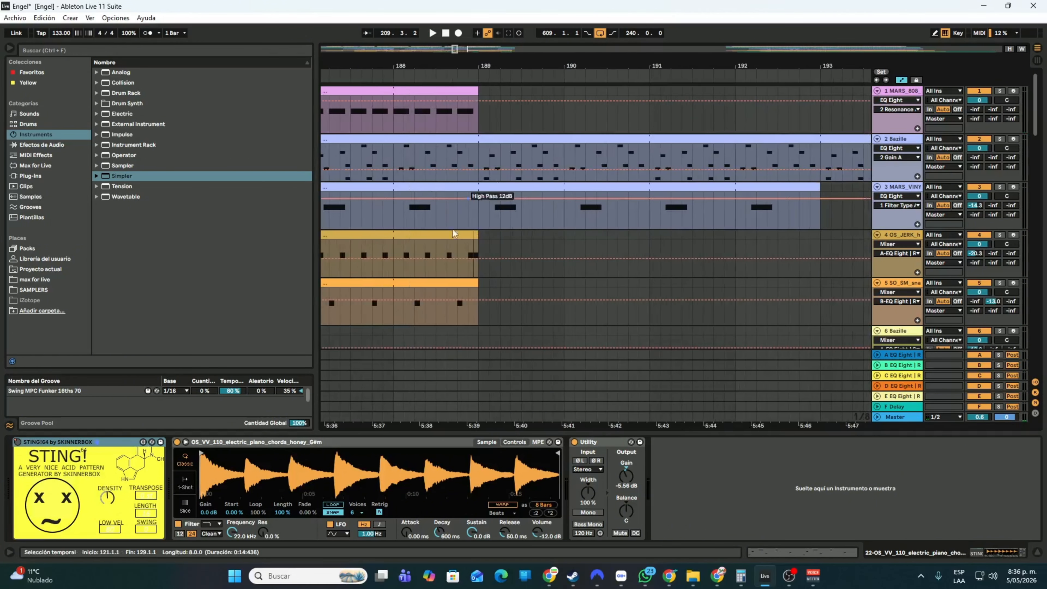
pyautogui.moveTo(510, 66); pyautogui.dragTo(574, 45)
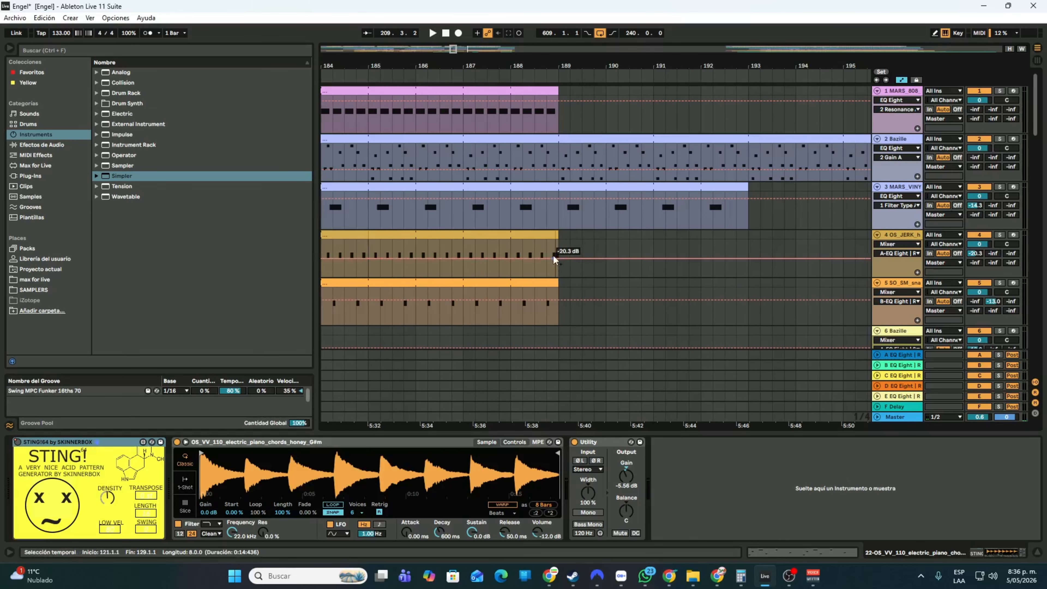
pyautogui.click(495, 69)
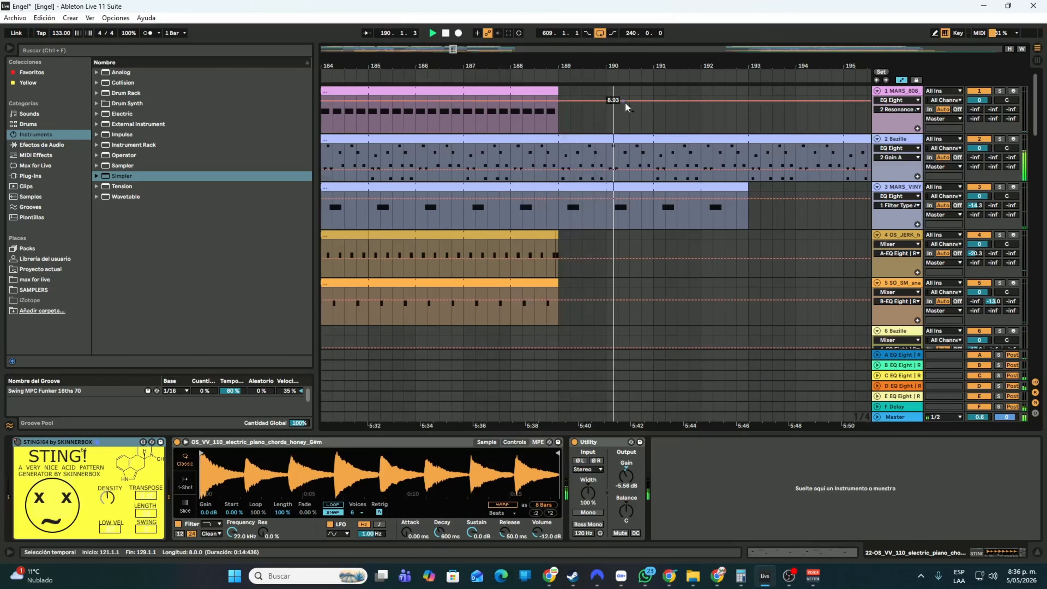
# Compare the lengths of the drum gaps between about bars 145 and 213 against the 8-bar cycle
pyautogui.moveTo(611, 66); pyautogui.dragTo(531, 54)
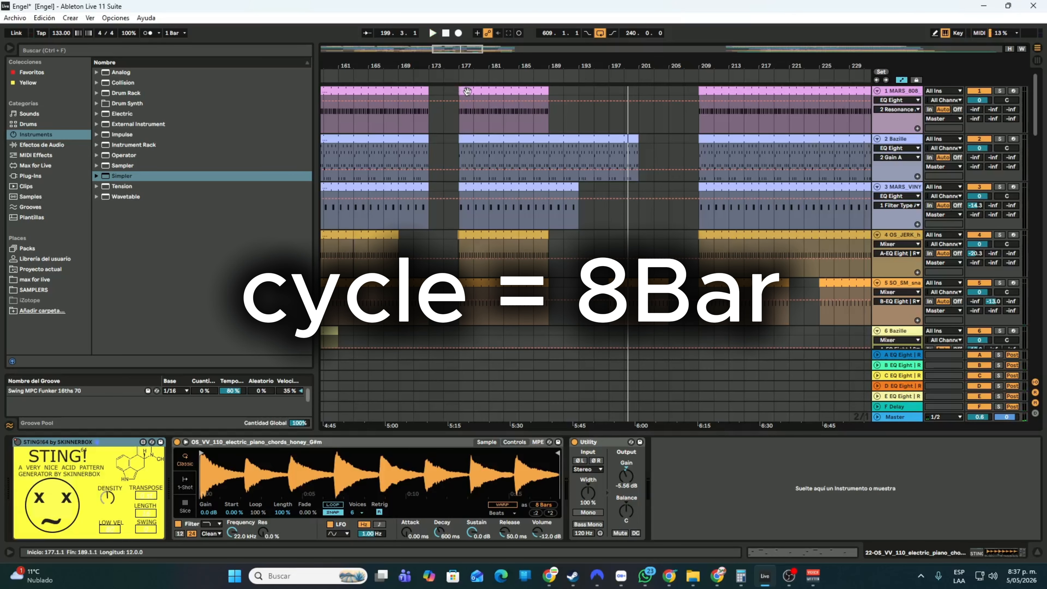
pyautogui.hscroll(-5, 467, 90)
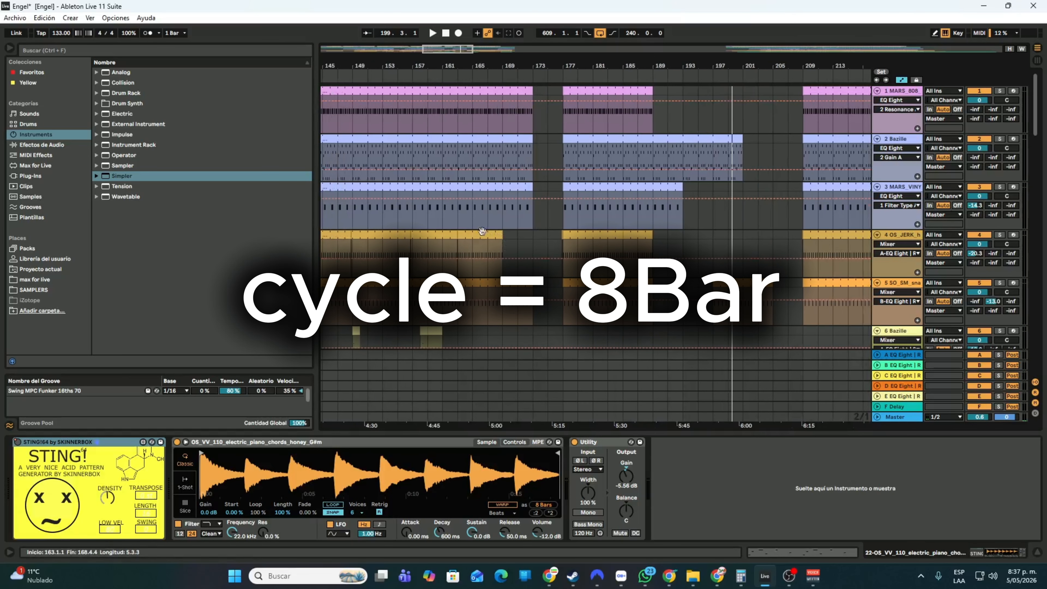
pyautogui.click(490, 76)
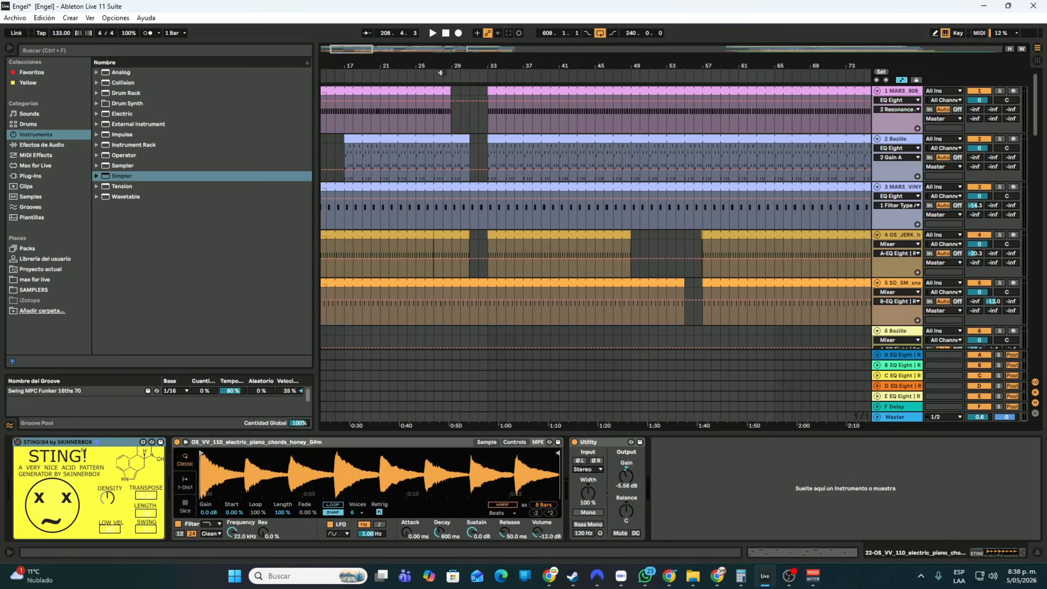
# Play the early drum gap from about bar 29 and select the last beat before bar 33 across the tracks
pyautogui.moveTo(472, 61); pyautogui.dragTo(442, 72)
pyautogui.click(437, 77)
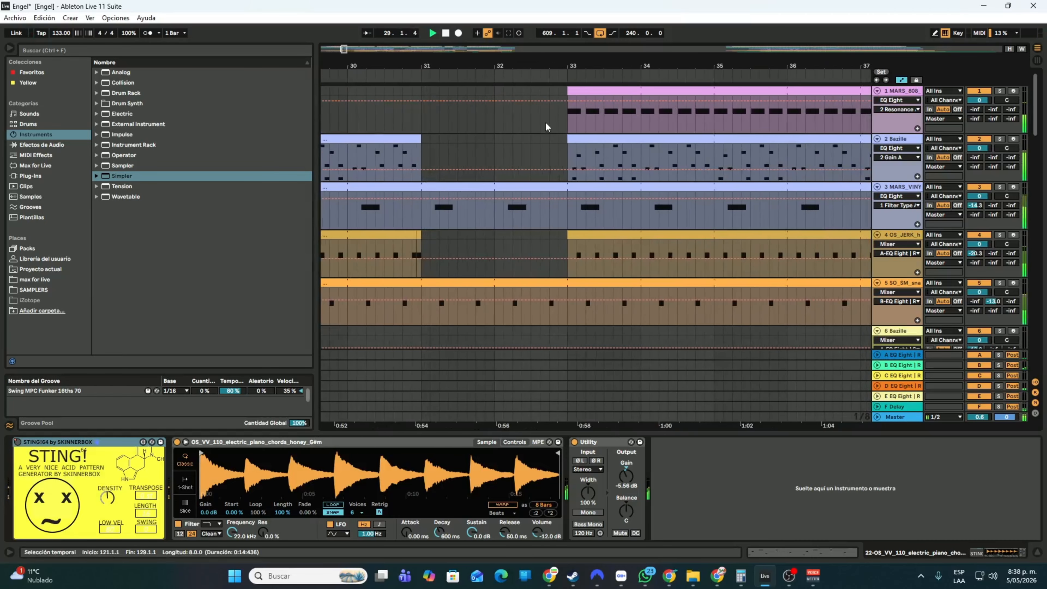
pyautogui.moveTo(548, 128); pyautogui.dragTo(567, 466)
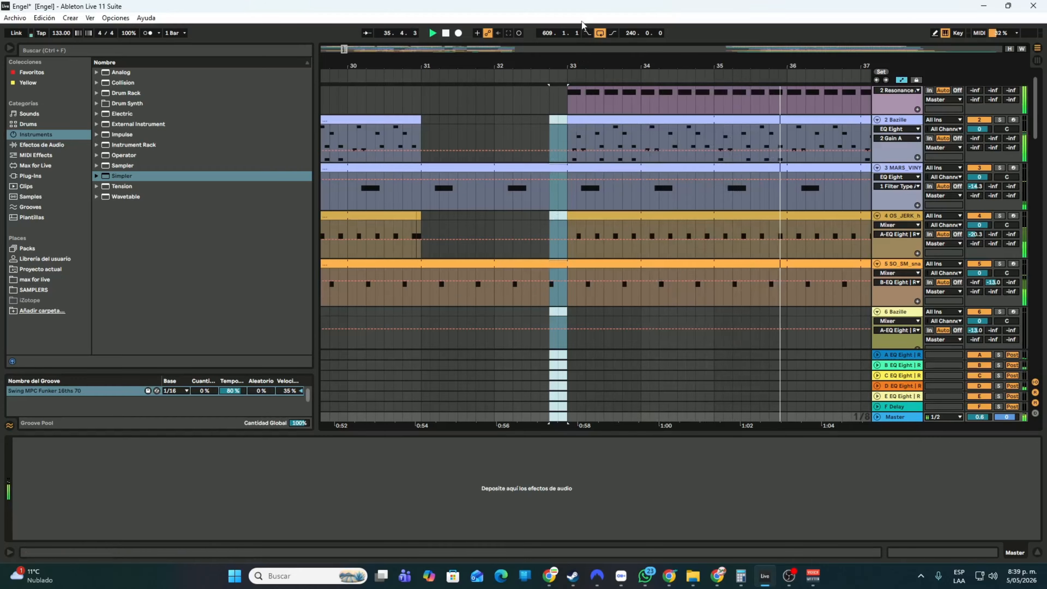
# Review the gaps in drum tracks 1 to 5 between about bars 9 and 125 during playback
pyautogui.moveTo(587, 64); pyautogui.dragTo(491, 64)
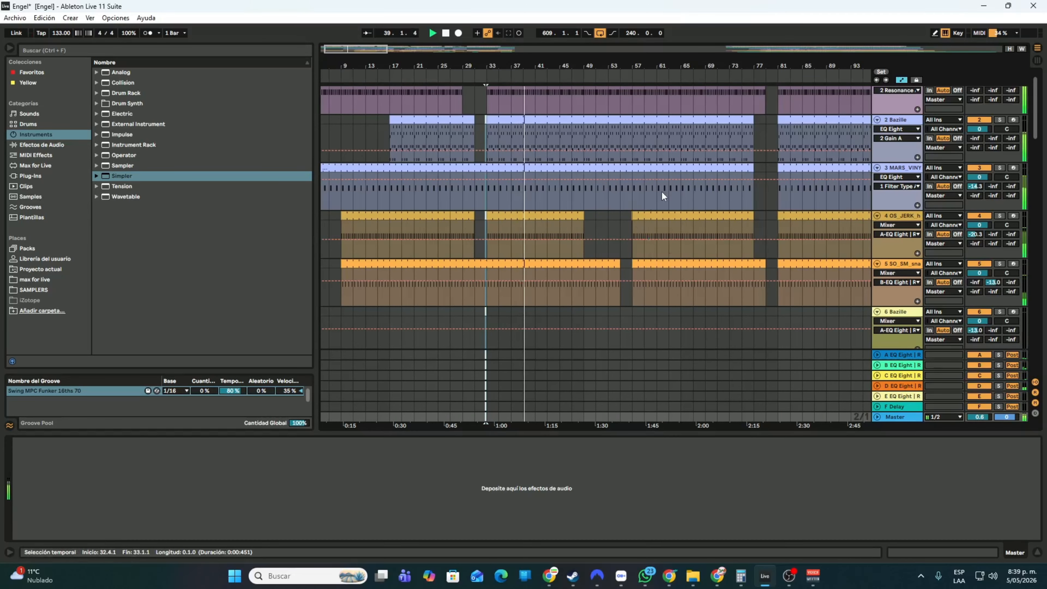
pyautogui.moveTo(578, 65)
pyautogui.mouseDown()
pyautogui.moveTo(579, 97)
pyautogui.moveTo(581, 79)
pyautogui.mouseUp()
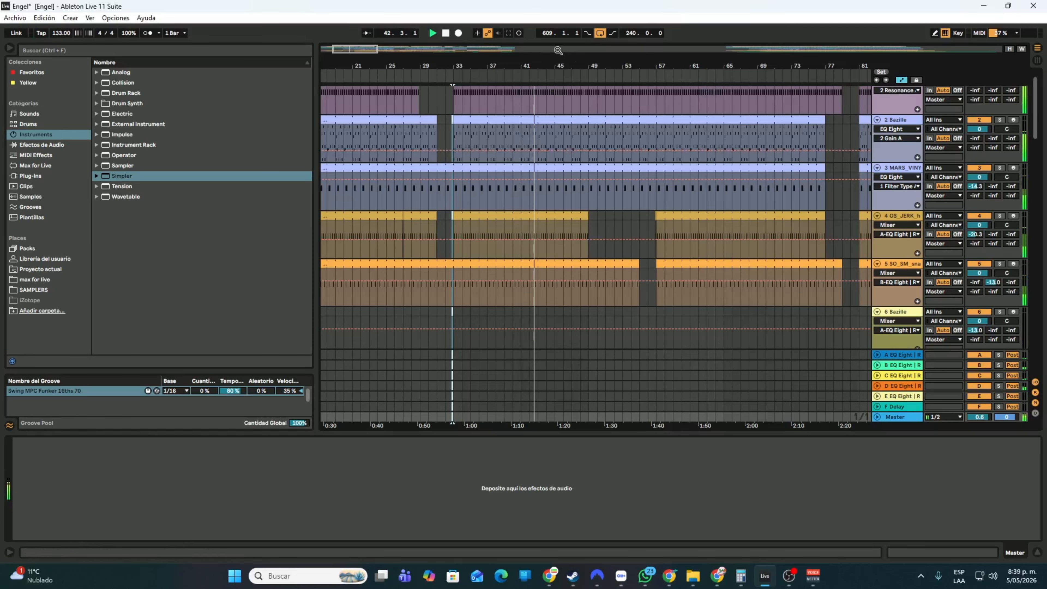
pyautogui.scroll(1, 465, 100)
pyautogui.moveTo(450, 62); pyautogui.dragTo(451, 57)
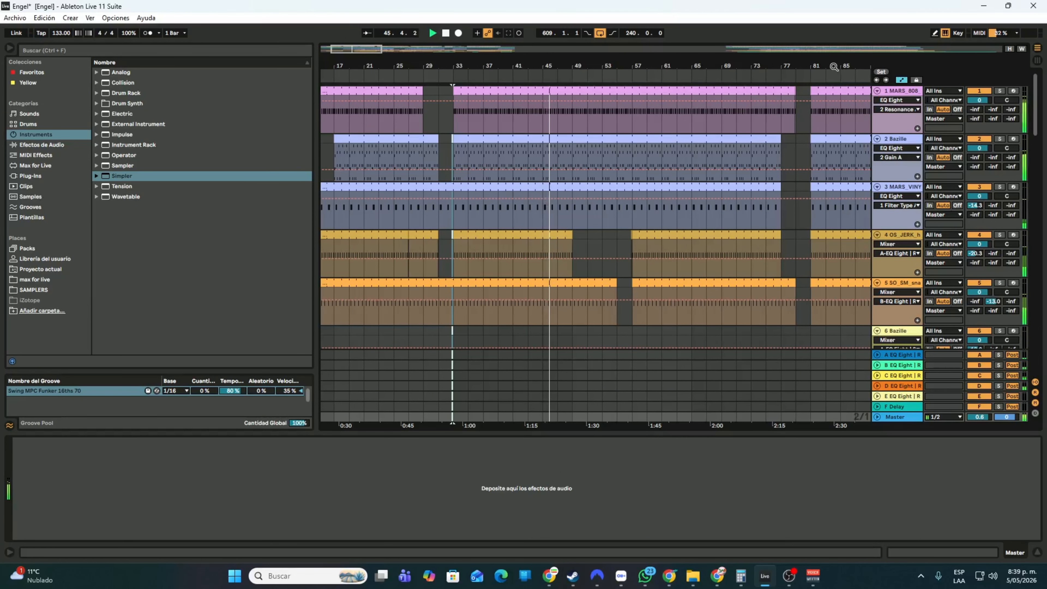
pyautogui.moveTo(835, 65); pyautogui.dragTo(560, 64)
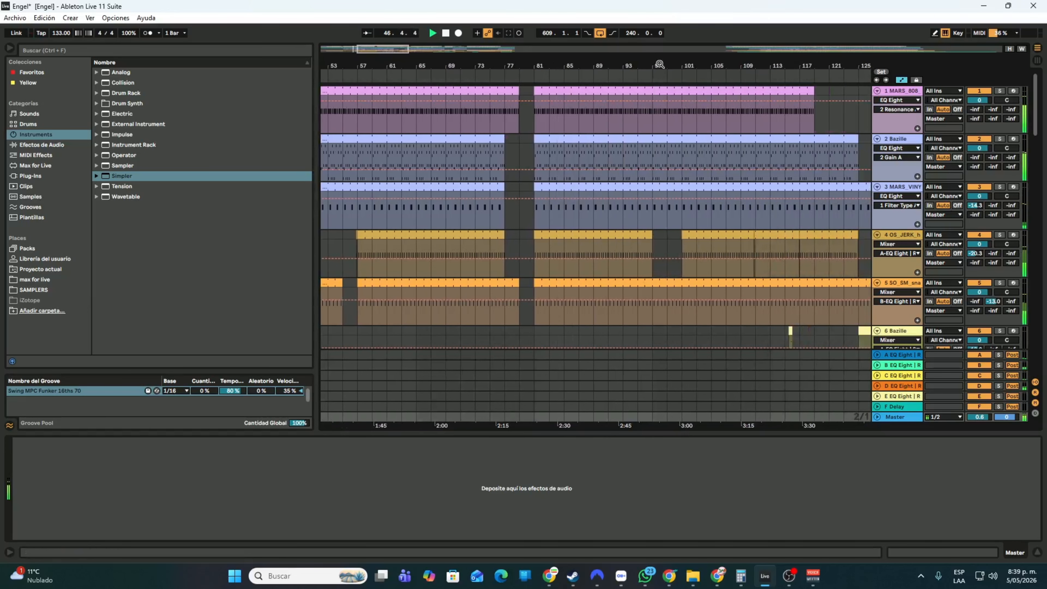
# Show the whole arrangement and examine the clip layout from track 1 down to track 14
pyautogui.moveTo(658, 66); pyautogui.dragTo(429, 65)
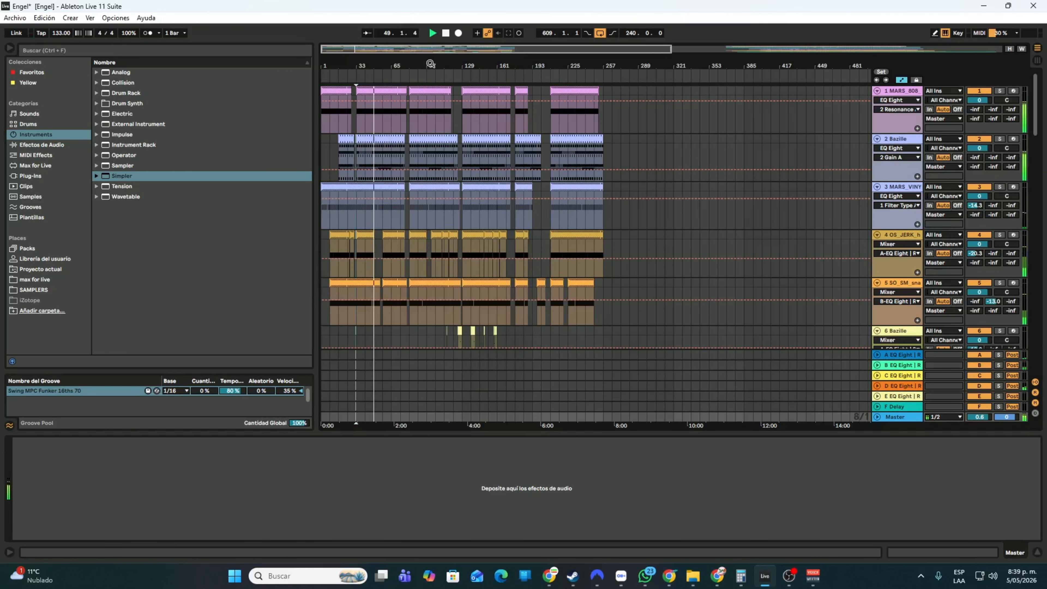
pyautogui.scroll(-3, 459, 255)
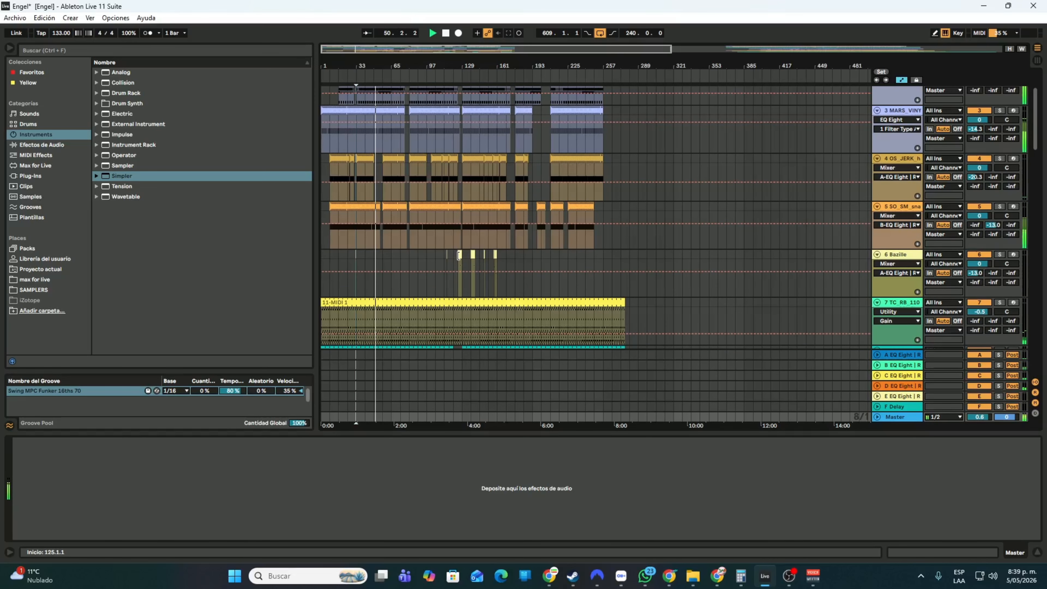
pyautogui.scroll(-10, 696, 362)
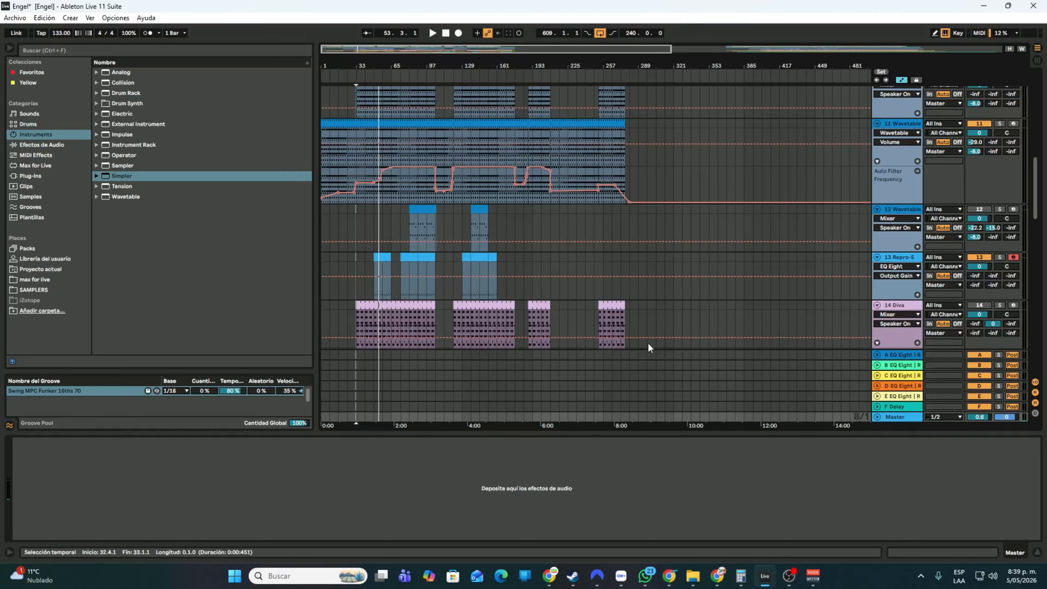
pyautogui.moveTo(718, 579)
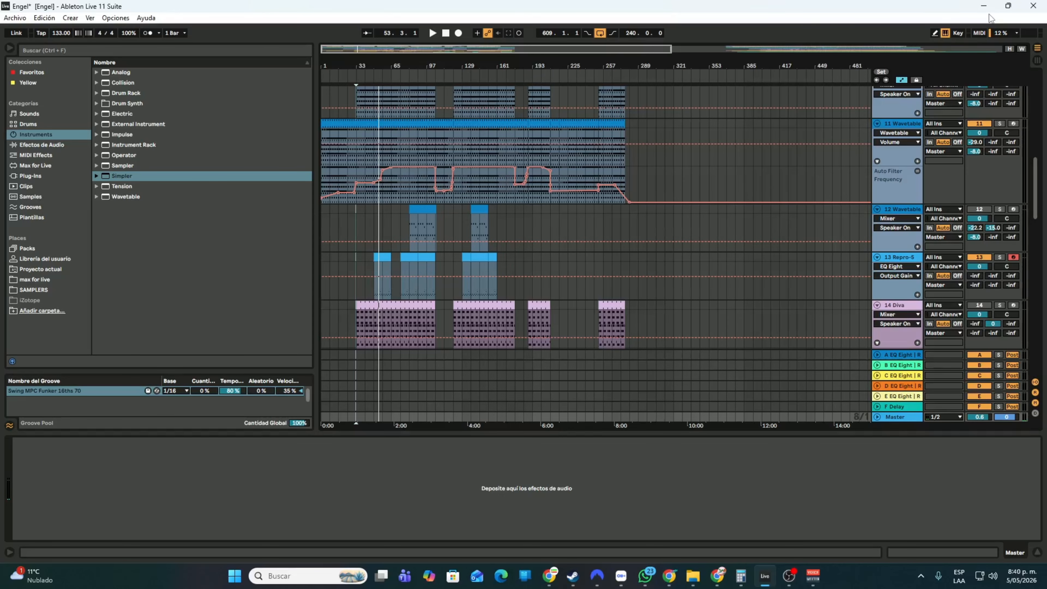
pyautogui.scroll(10, 507, 231)
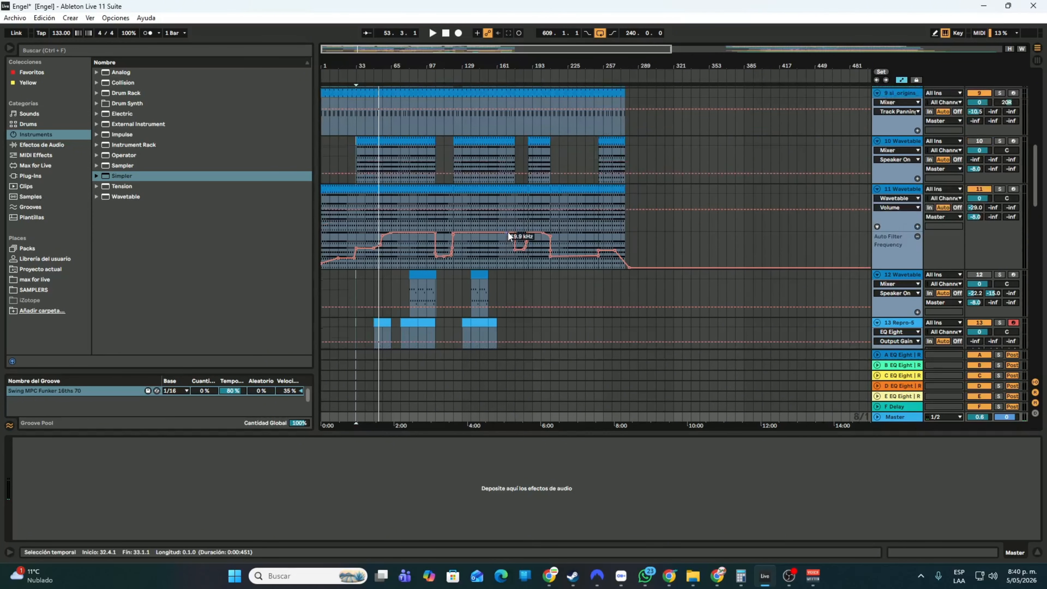
pyautogui.scroll(3, 508, 236)
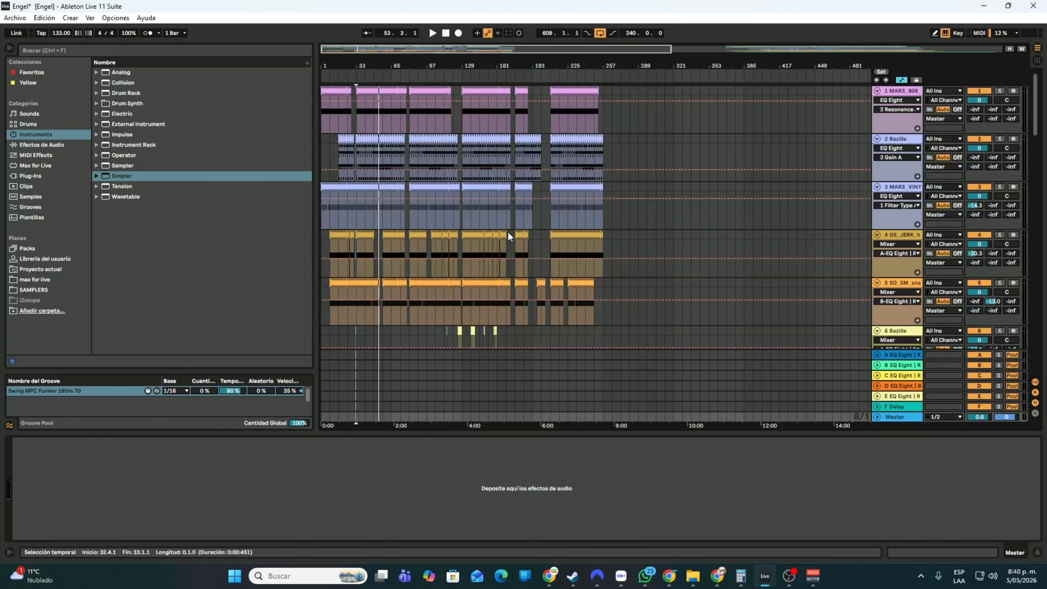
# Fit the song closer in the timeline and compare the clip gaps on tracks 1 to 9
pyautogui.moveTo(399, 61); pyautogui.dragTo(398, 79)
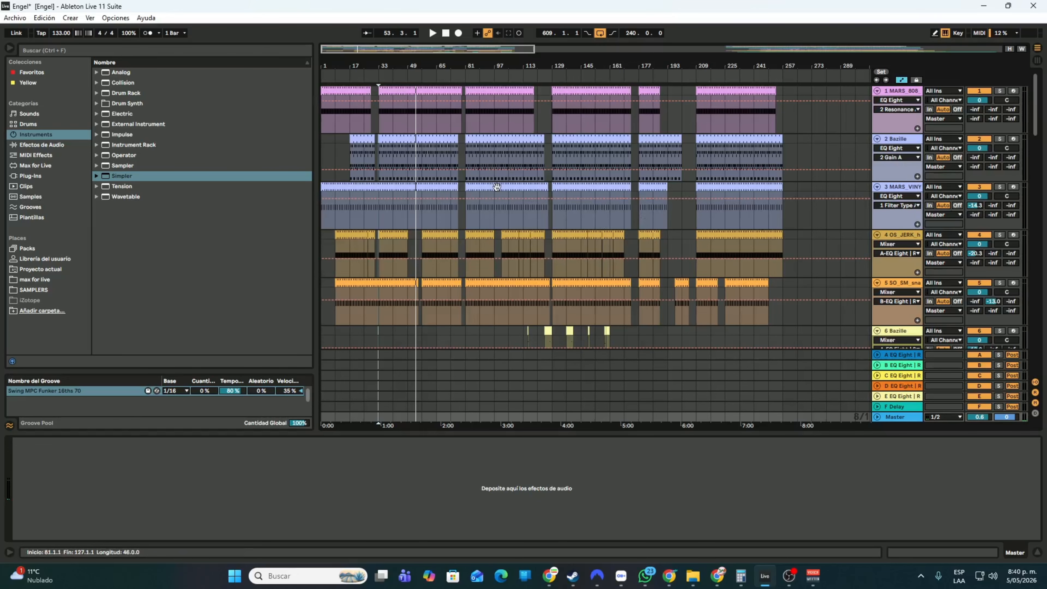
pyautogui.scroll(-3, 497, 187)
pyautogui.scroll(-2, 496, 186)
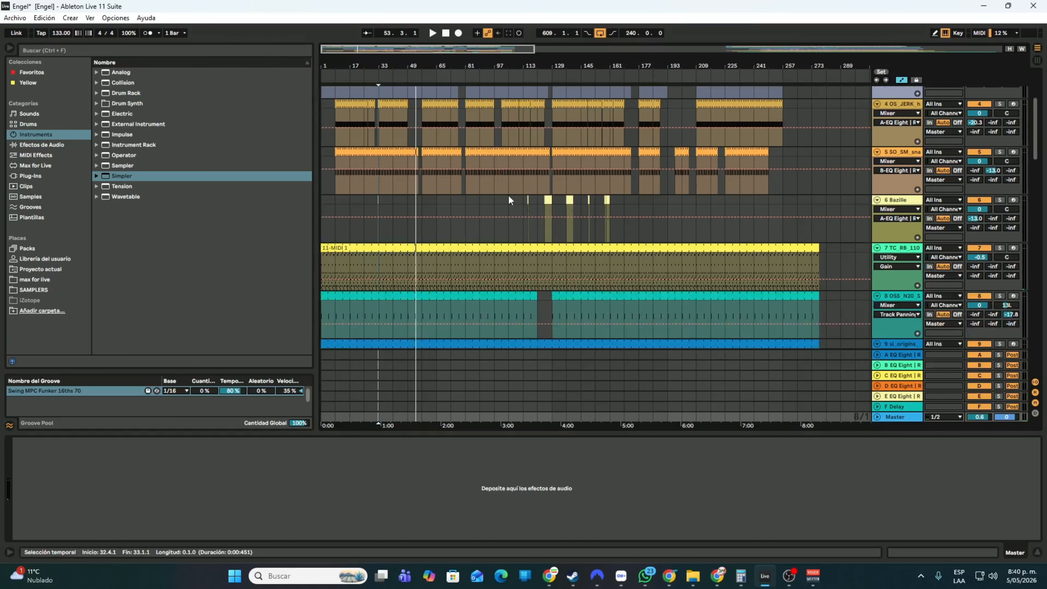
pyautogui.scroll(-1, 503, 192)
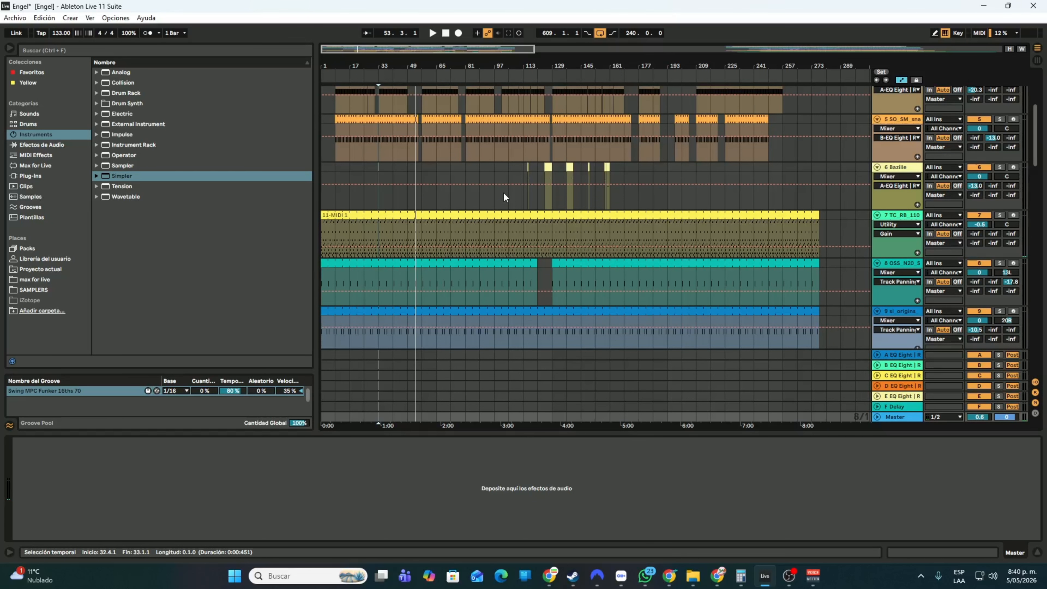
pyautogui.scroll(2, 502, 191)
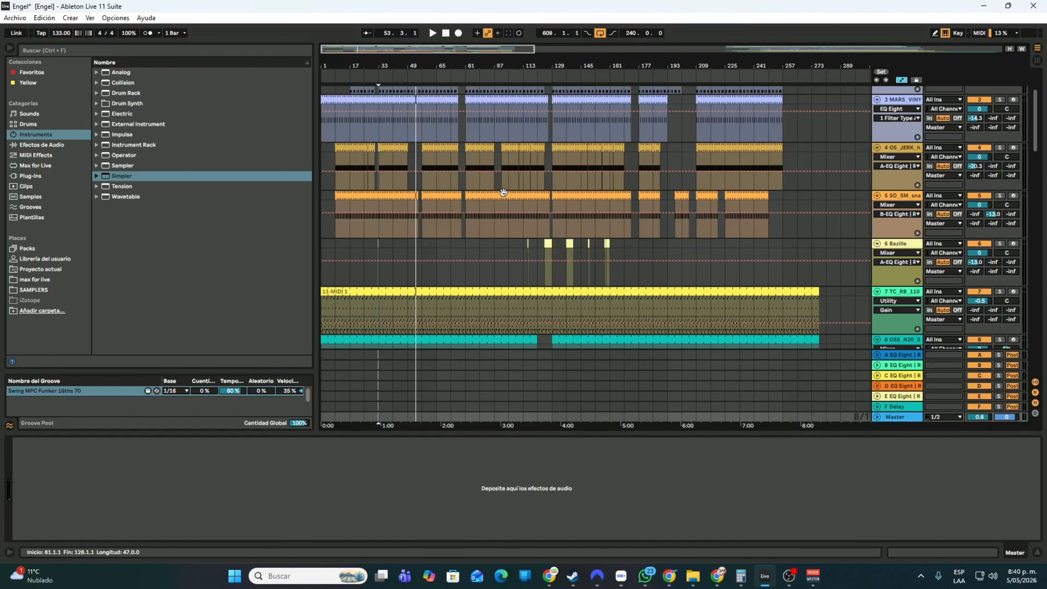
pyautogui.scroll(-1, 503, 192)
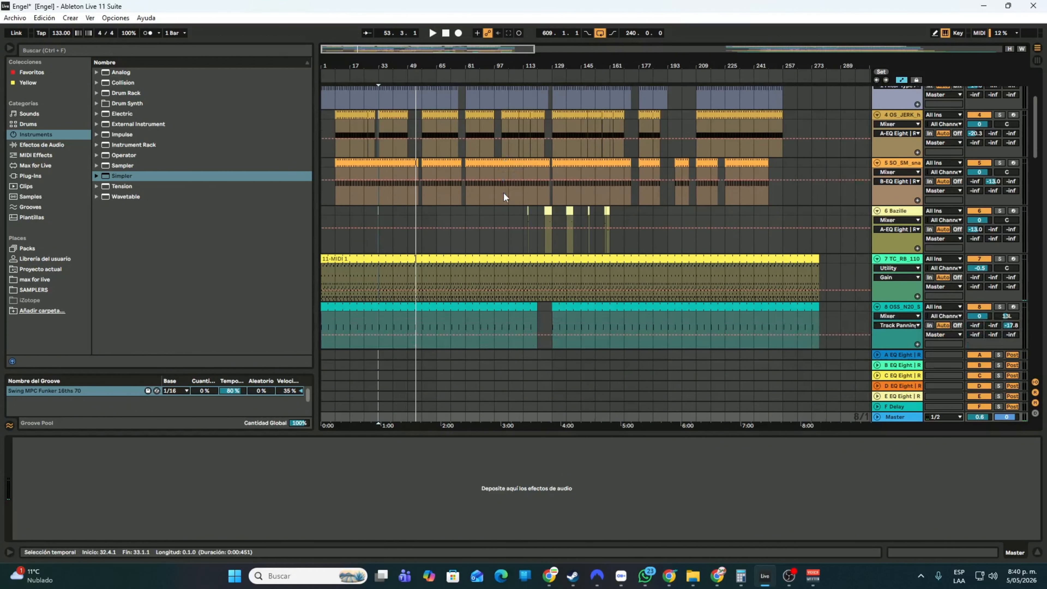
# Examine the synth clips on tracks 10 to 14 together with the track 11 filter automation
pyautogui.scroll(-3, 503, 192)
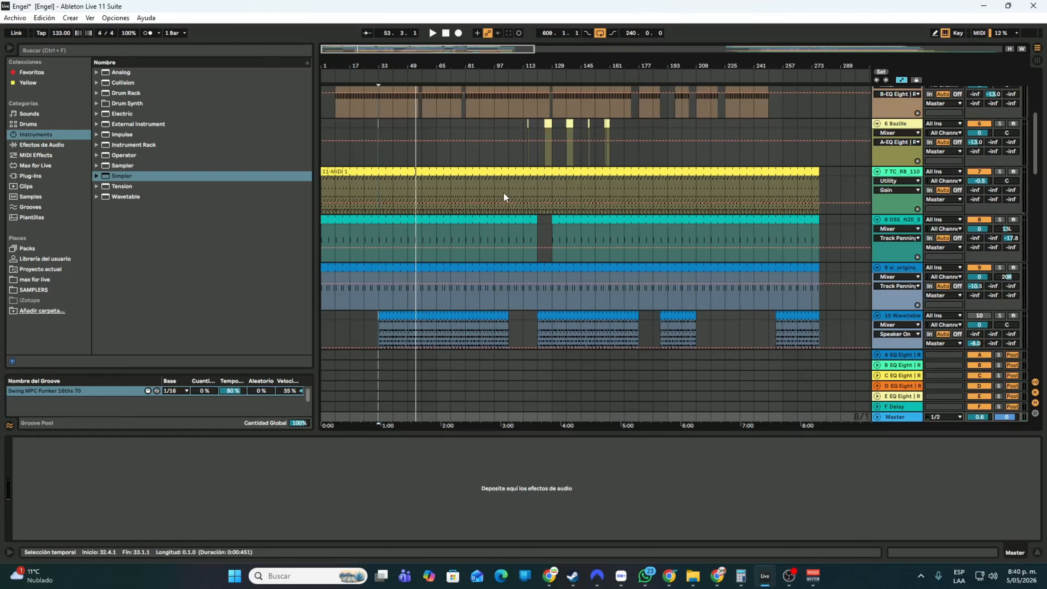
pyautogui.scroll(-6, 709, 209)
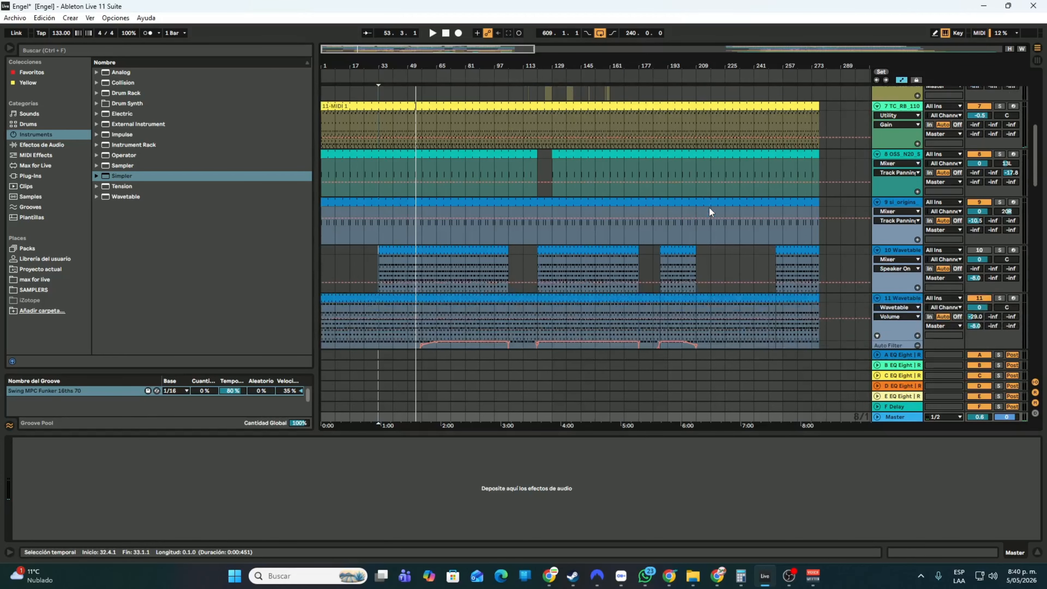
pyautogui.scroll(-1, 707, 211)
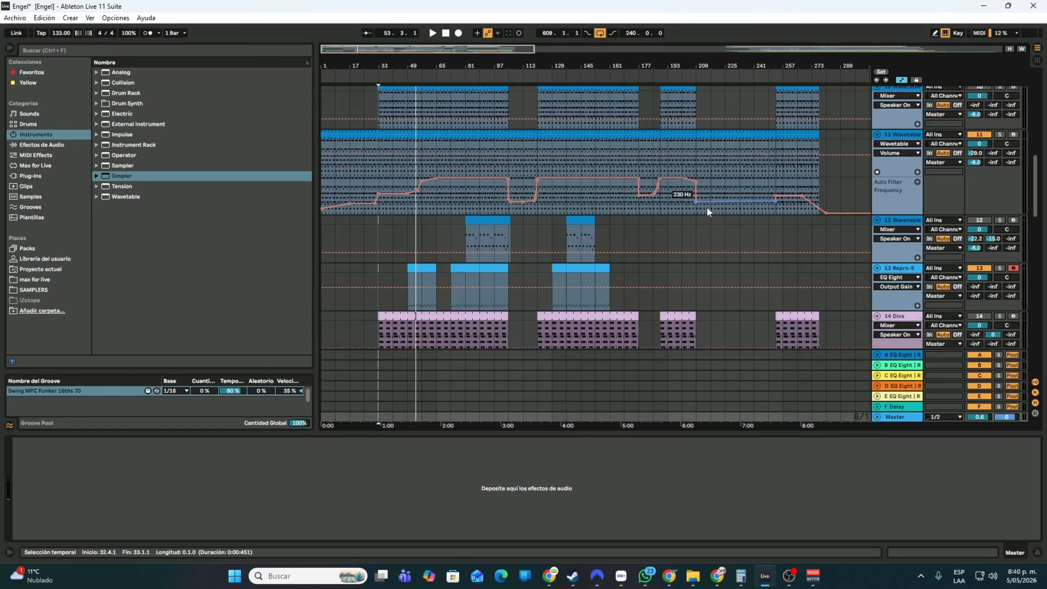
pyautogui.scroll(-1, 706, 211)
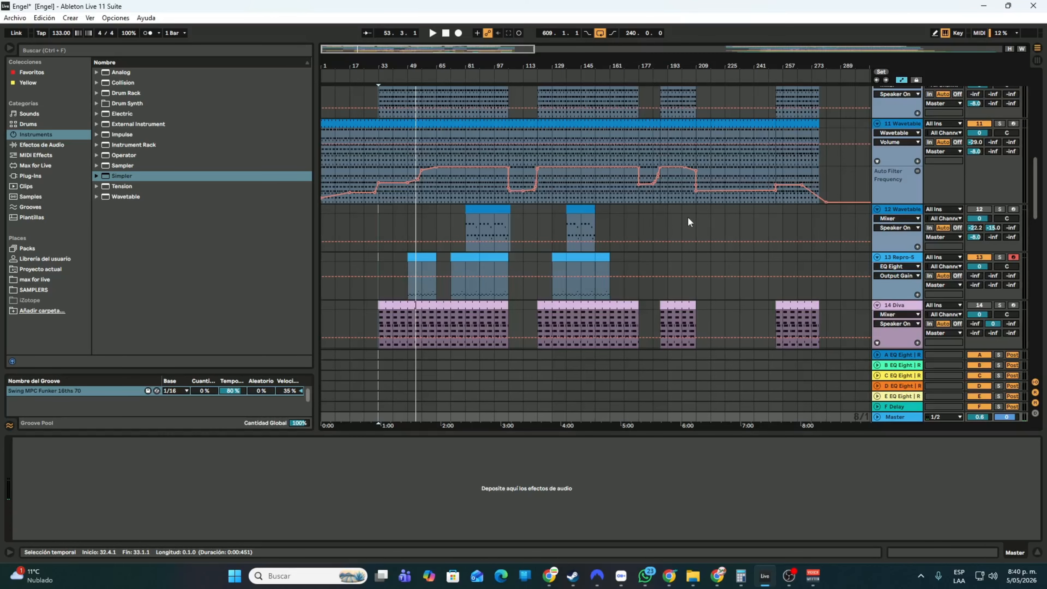
pyautogui.scroll(-1, 688, 217)
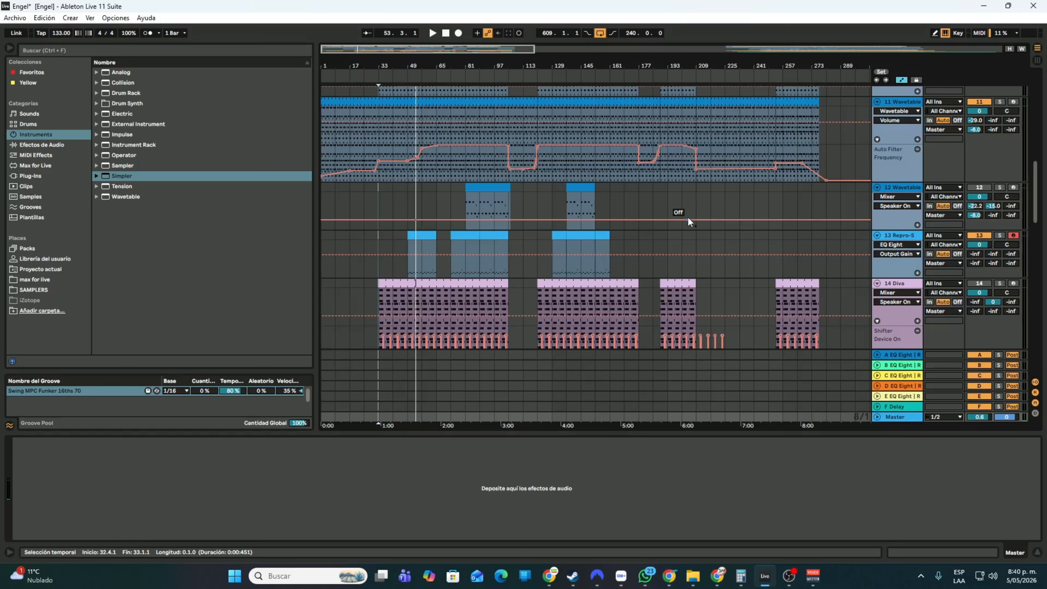
pyautogui.press('Delete')
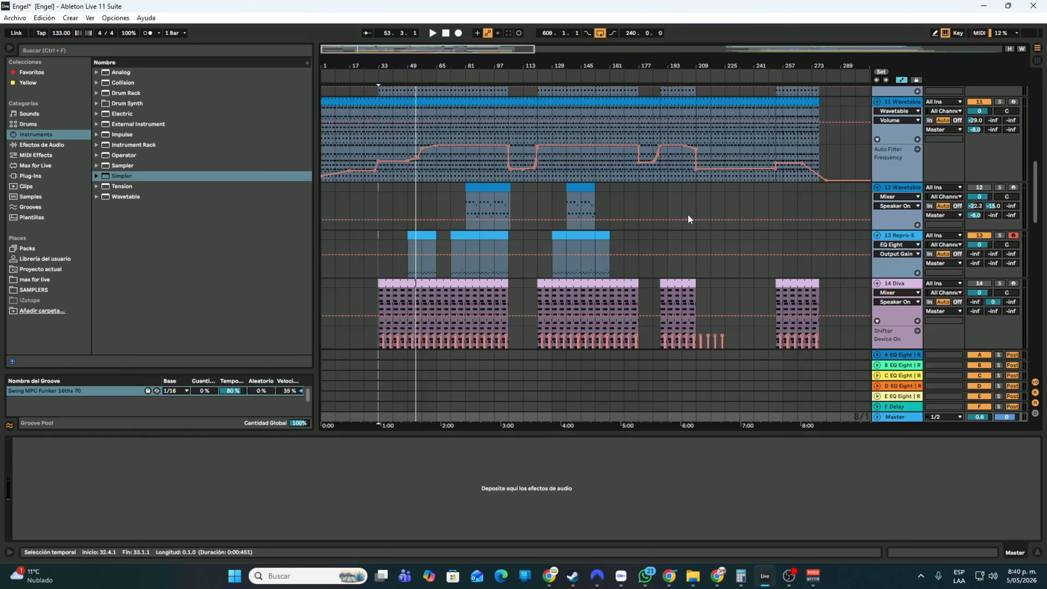